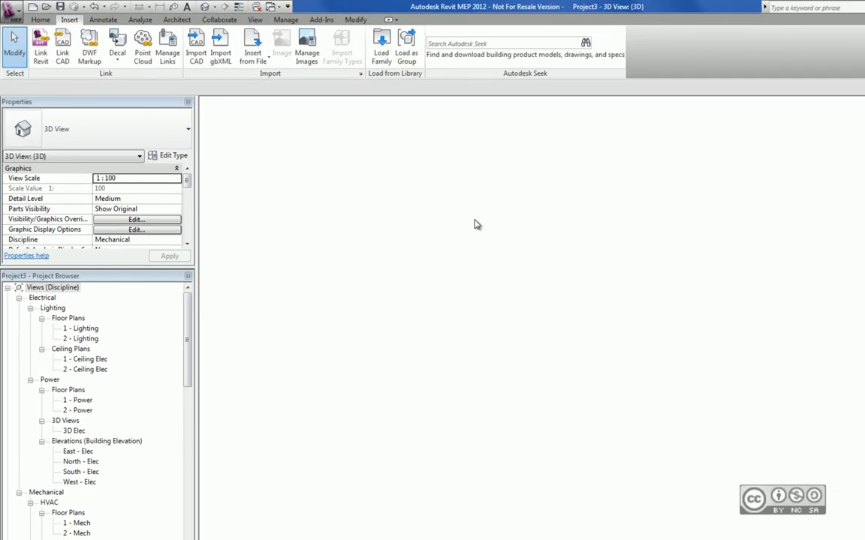
# Step: Open the Manage tab's Shared Parameters editor and begin creating a new shared parameter file
pyautogui.click(284, 20)
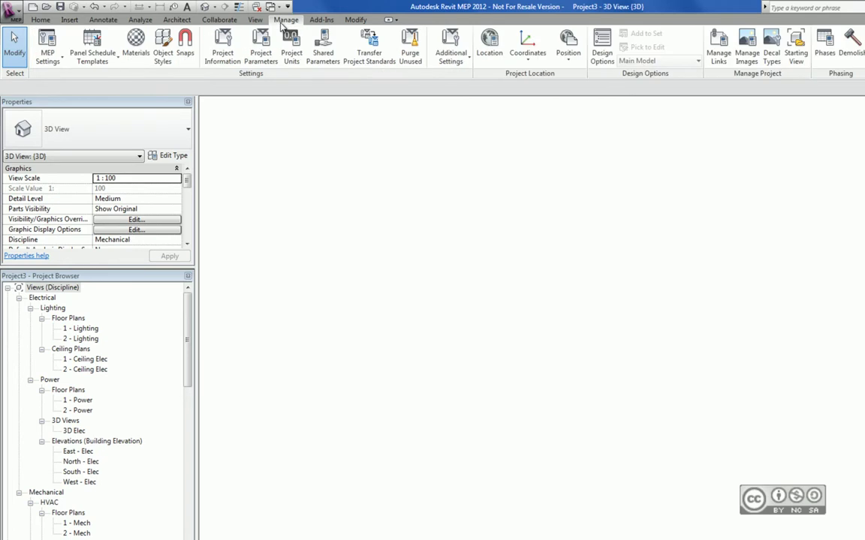
pyautogui.click(323, 46)
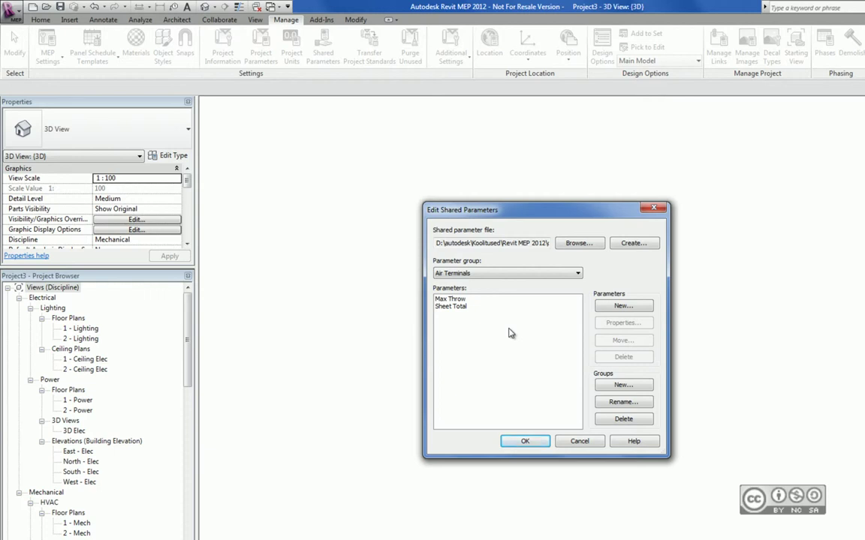
pyautogui.click(630, 243)
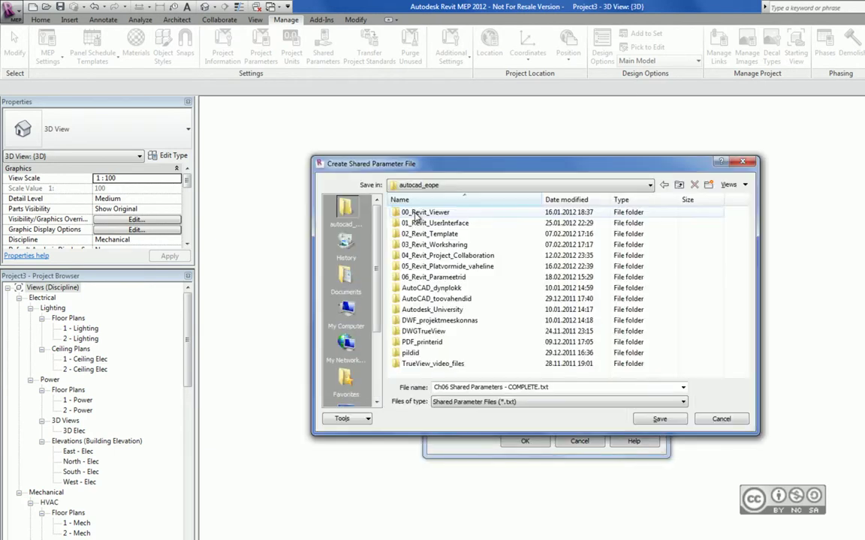
# Step: Save a new empty shared parameter file jagatud_parameetrid.txt in the 06_Revit_Parameetrid folder
pyautogui.doubleClick(420, 277)
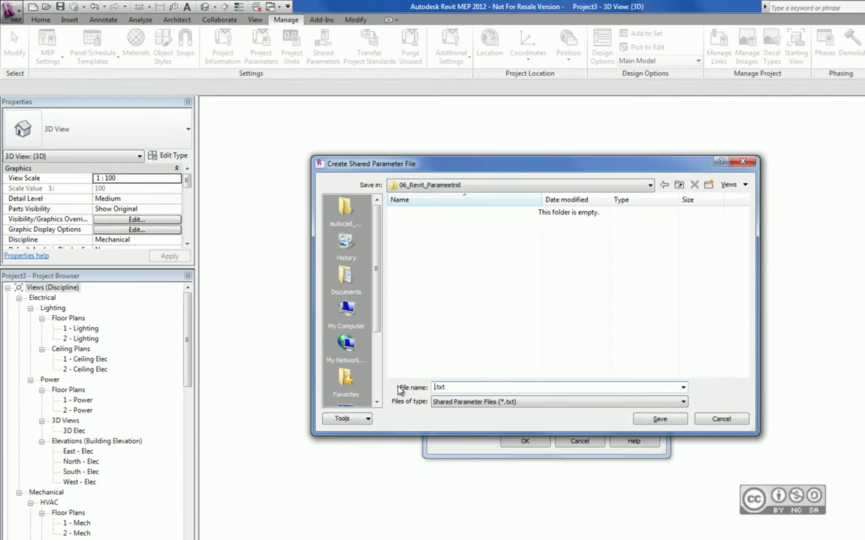
pyautogui.write('jagatud_parameetrid')
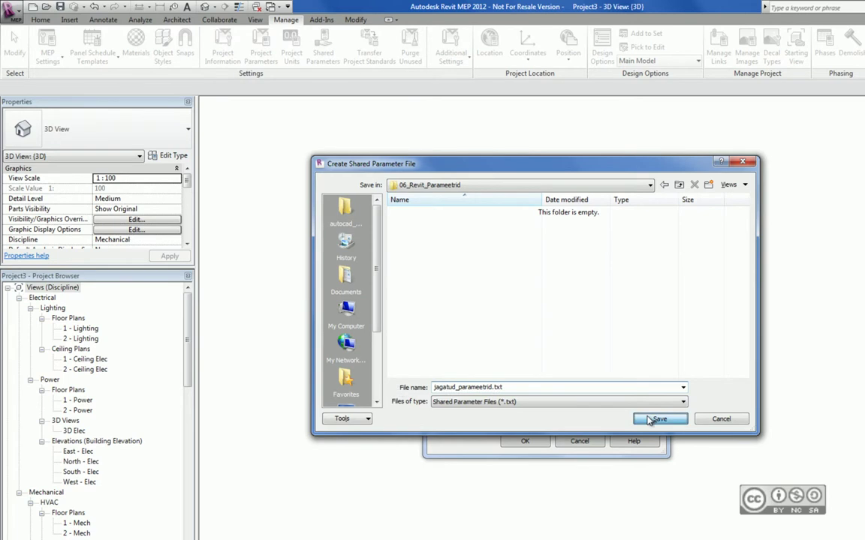
pyautogui.click(659, 419)
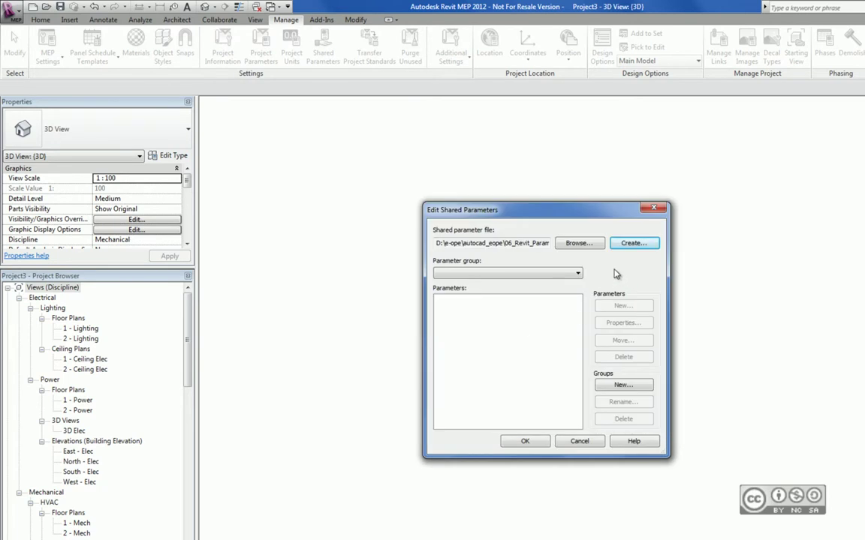
# Step: Load the existing olemasolev_jagatud_parameetrid.txt shared parameter file instead
pyautogui.click(578, 244)
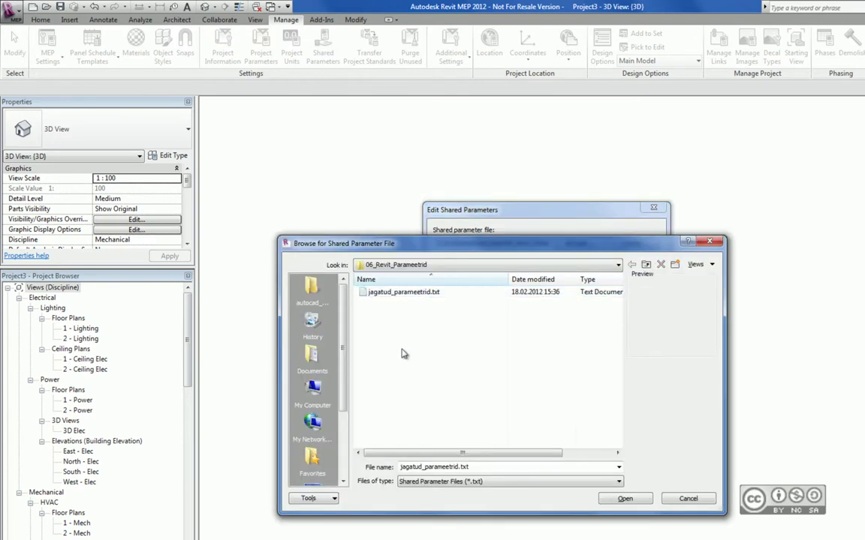
pyautogui.press('Return')
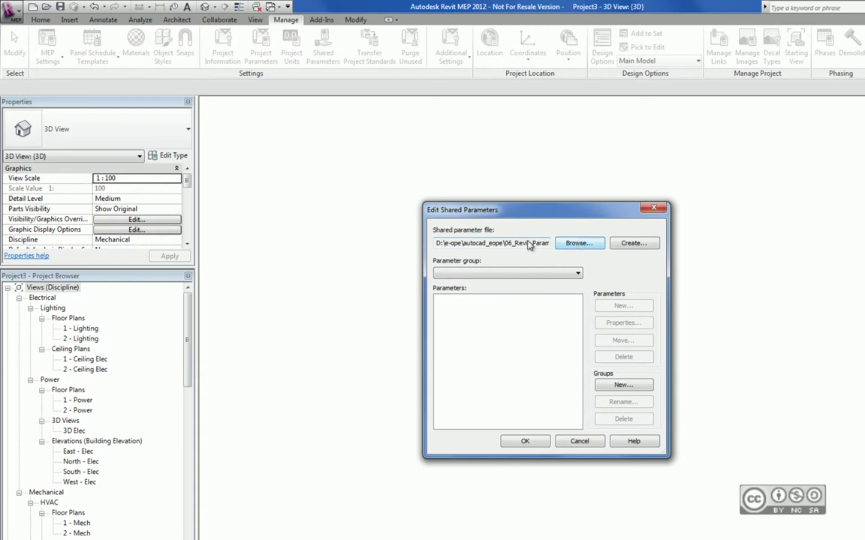
pyautogui.click(584, 243)
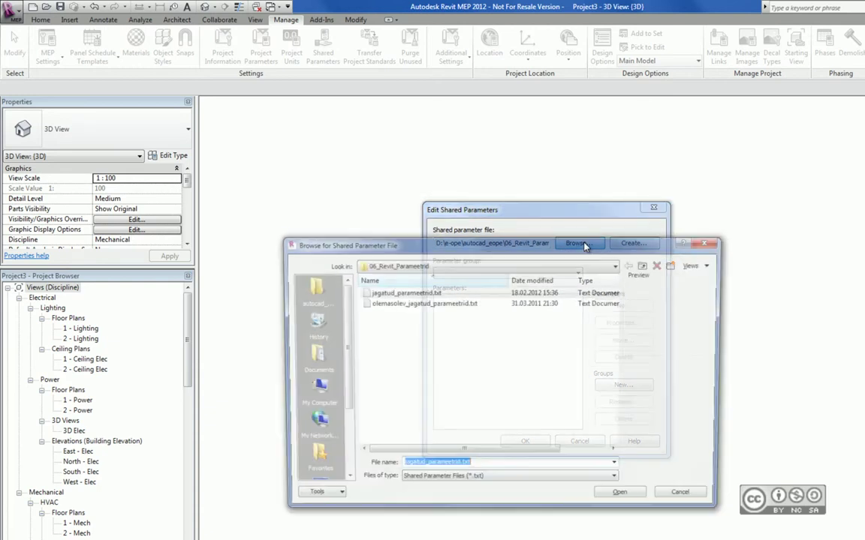
pyautogui.click(432, 303)
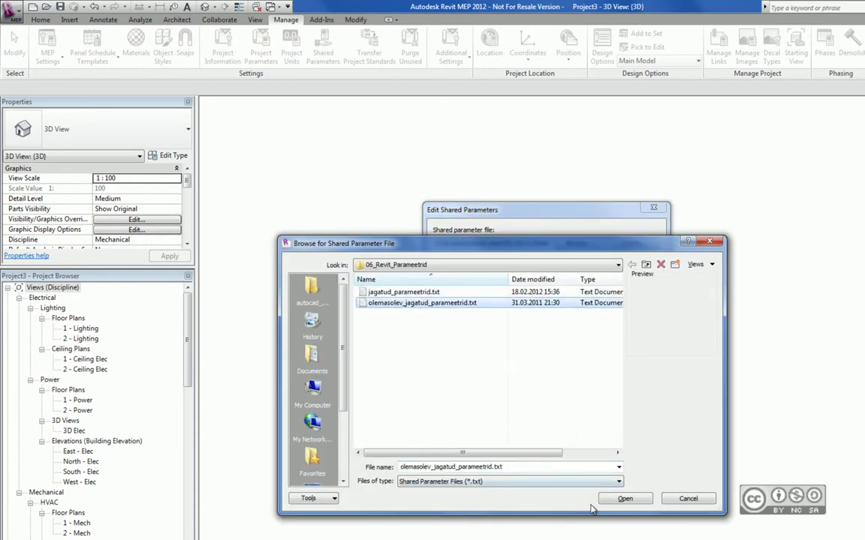
pyautogui.click(625, 499)
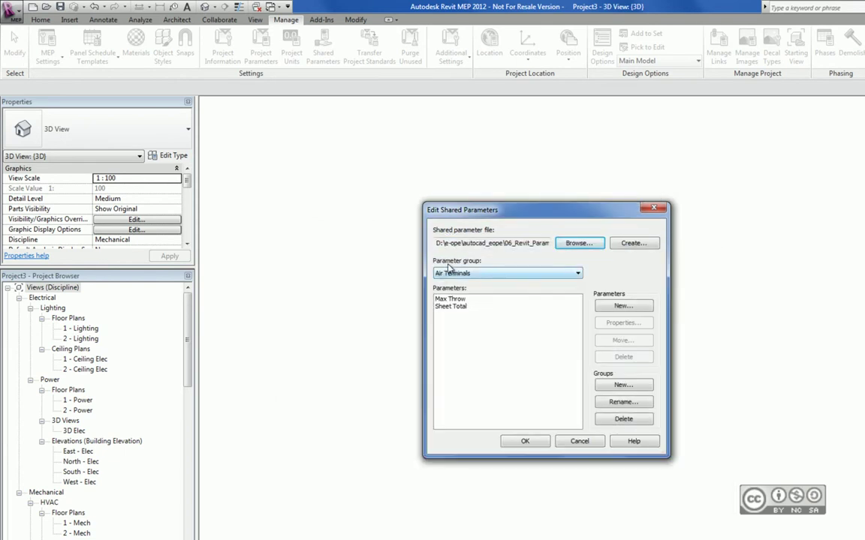
# Step: Review the file's parameter groups, including Lighting Fixtures' Fixture Voltage and Mounting
pyautogui.click(483, 280)
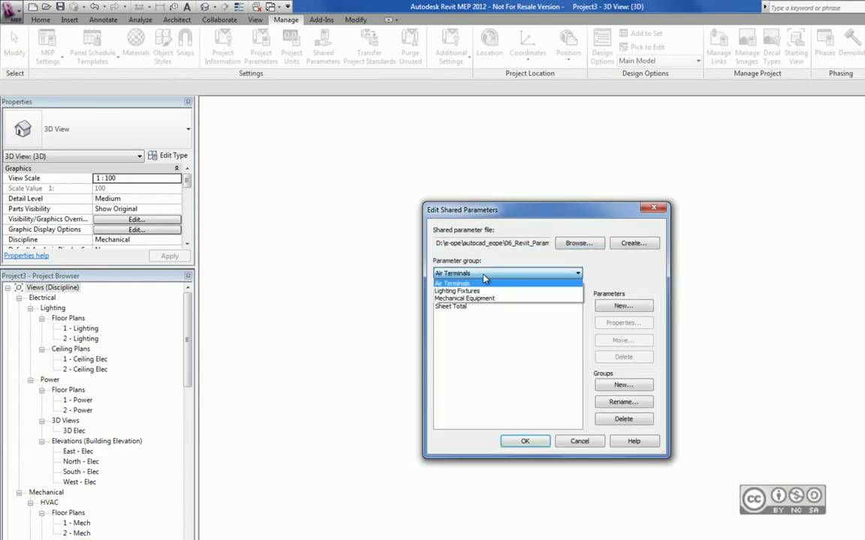
pyautogui.click(484, 277)
pyautogui.click(484, 276)
pyautogui.click(476, 289)
pyautogui.click(475, 279)
pyautogui.click(599, 277)
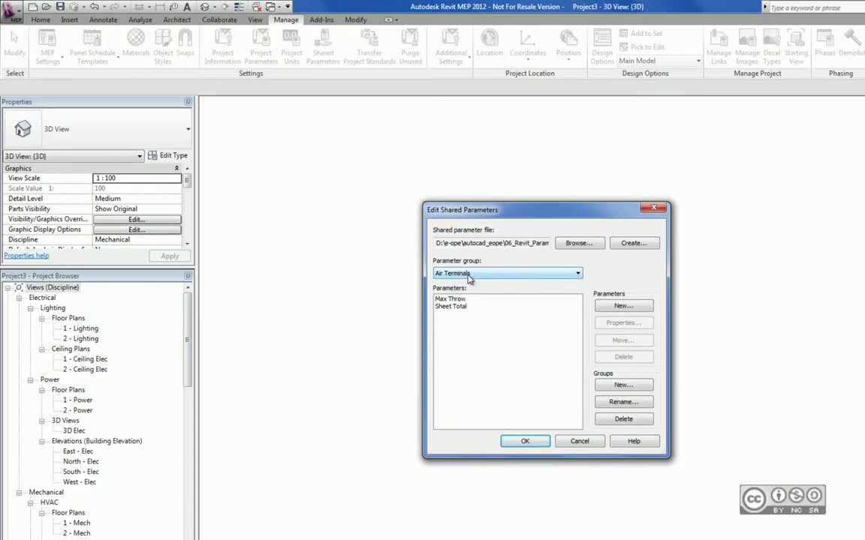
pyautogui.click(623, 421)
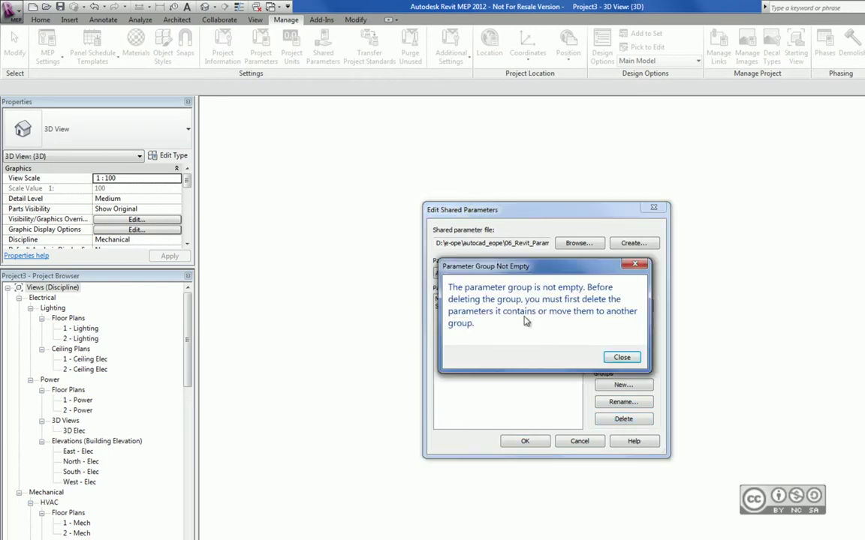
pyautogui.press('Return')
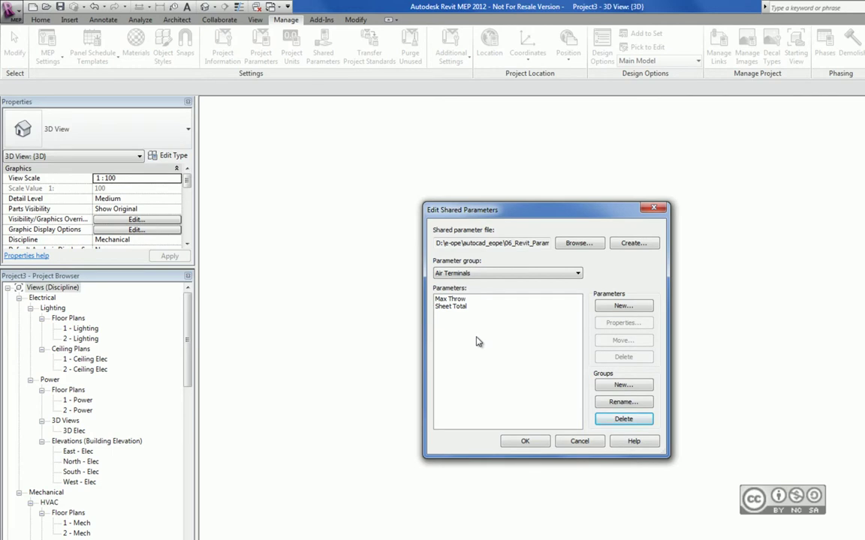
# Step: Add Vooluhulk to Air Terminals as an HVAC discipline, Air Flow type parameter
pyautogui.click(623, 307)
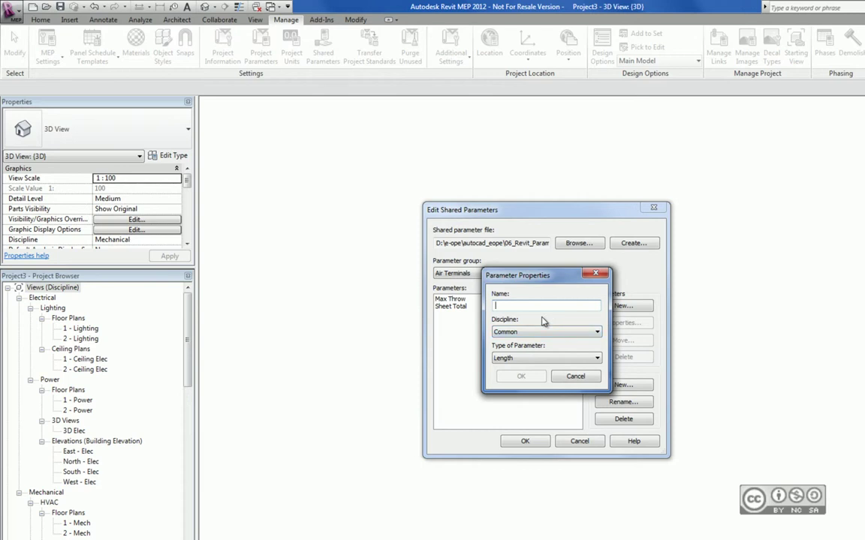
pyautogui.click(512, 306)
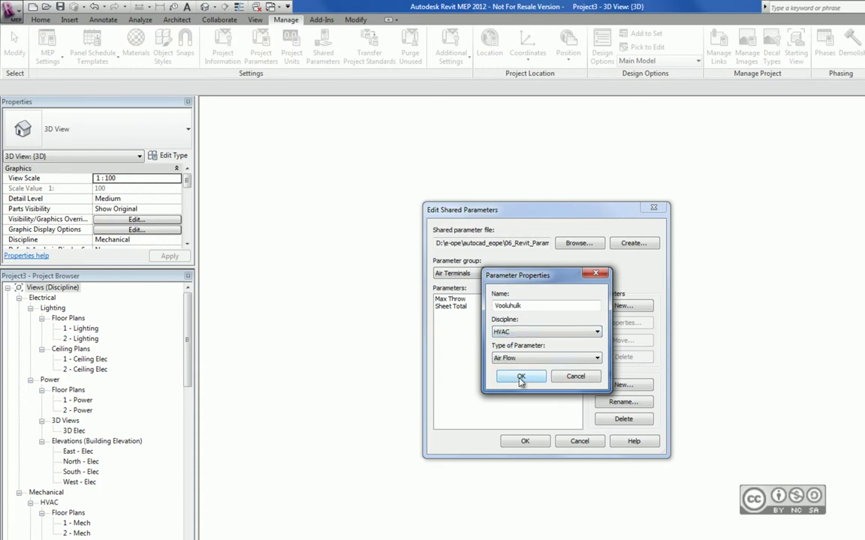
pyautogui.click(519, 377)
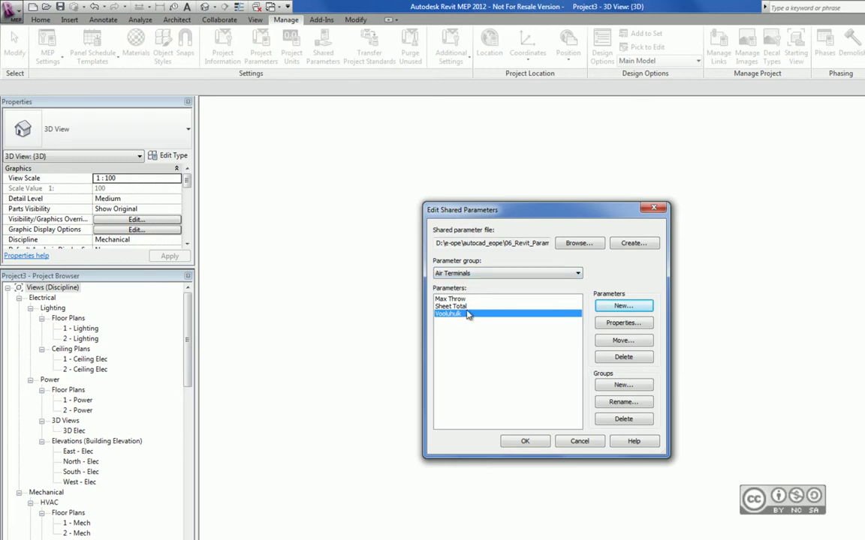
# Step: Review Vooluhulk's properties twice, closing them without changes
pyautogui.click(621, 323)
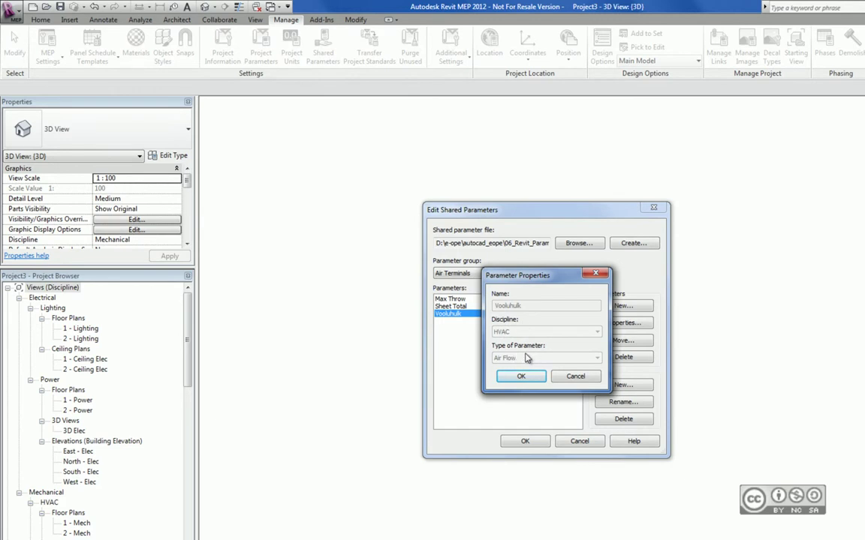
pyautogui.click(575, 376)
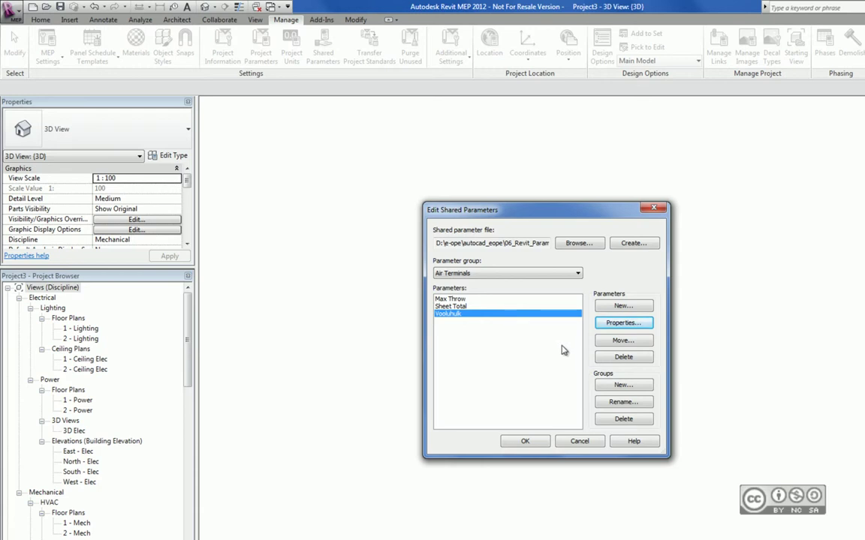
pyautogui.click(623, 325)
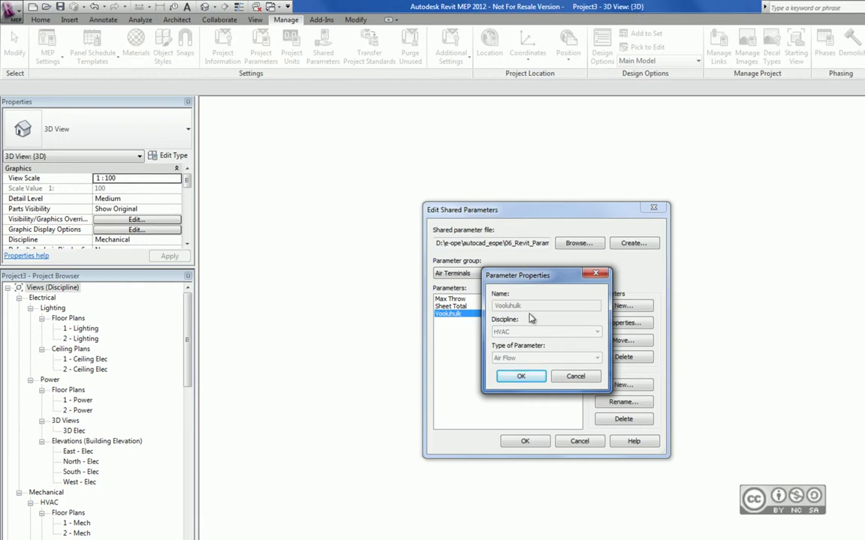
pyautogui.click(567, 377)
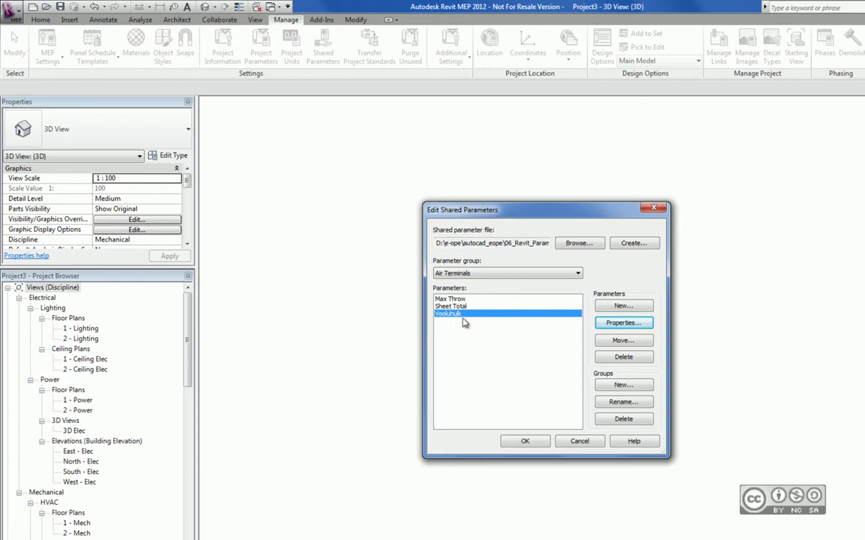
# Step: Start moving Vooluhulk to another group, then cancel, keeping it in Air Terminals
pyautogui.click(623, 340)
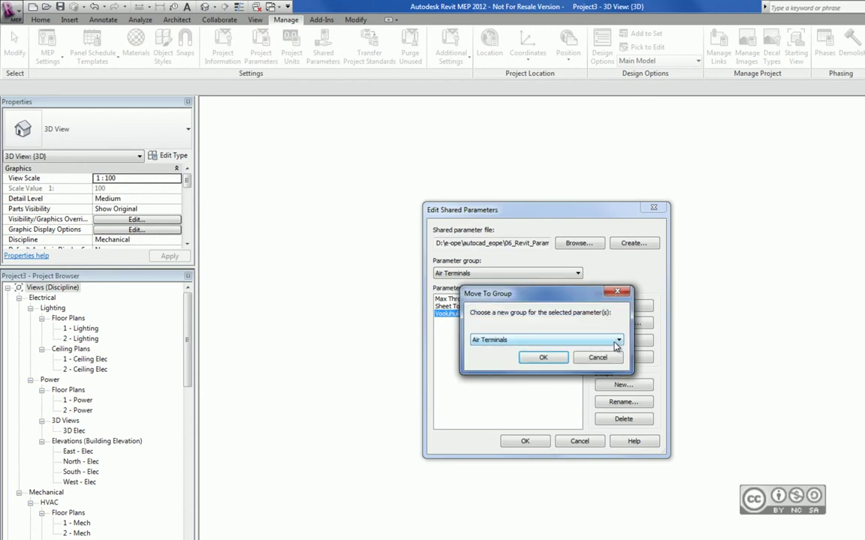
pyautogui.click(520, 341)
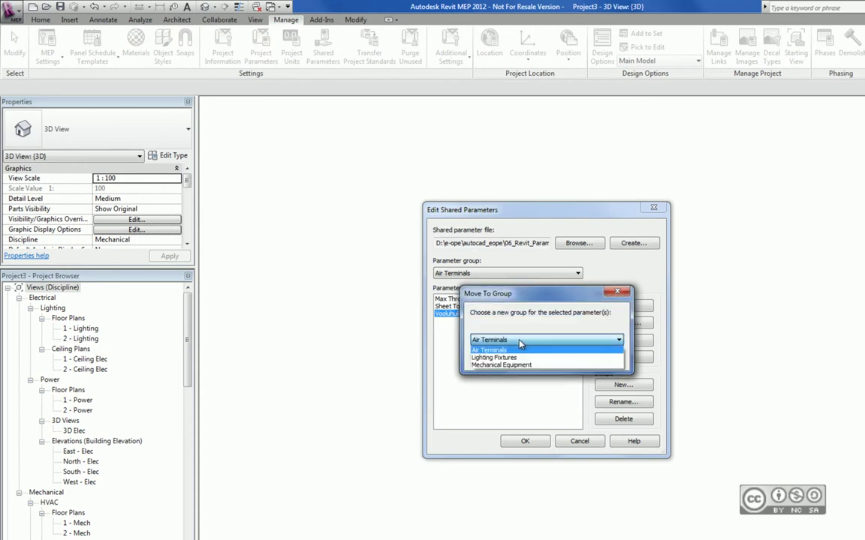
pyautogui.click(490, 350)
pyautogui.click(482, 361)
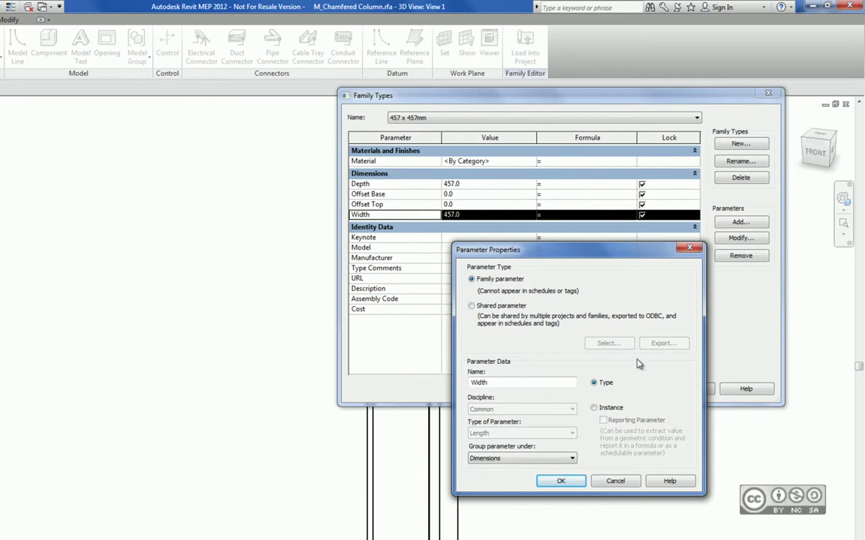
# Step: Add the shared parameter Vooluhulk to the column family, grouped under Mechanical - Airflow
pyautogui.press('Escape')
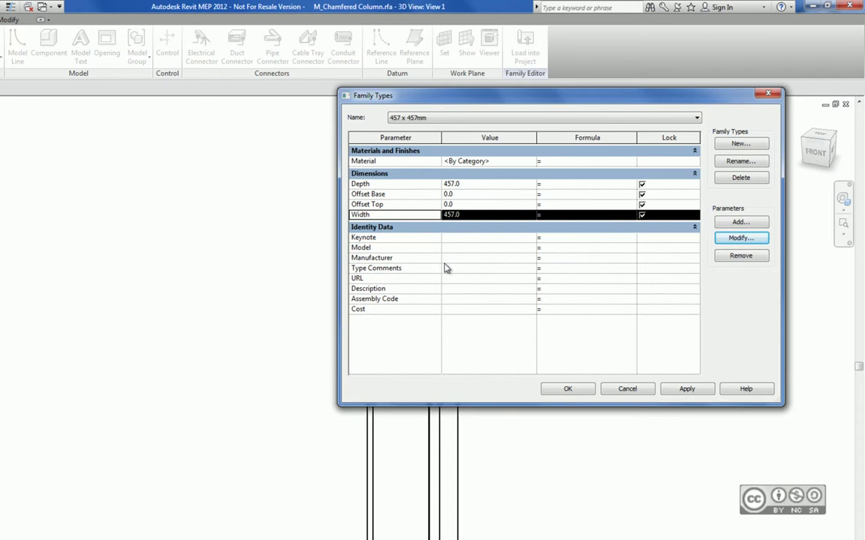
pyautogui.click(740, 222)
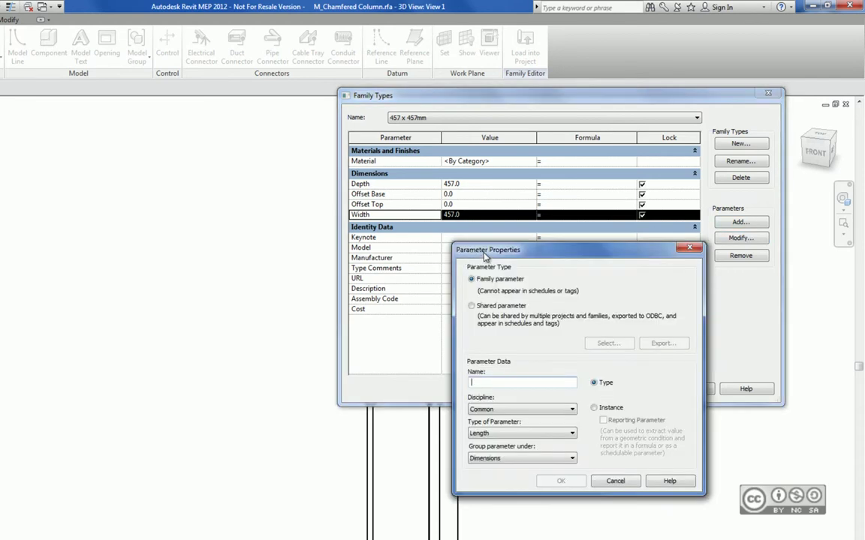
pyautogui.click(477, 307)
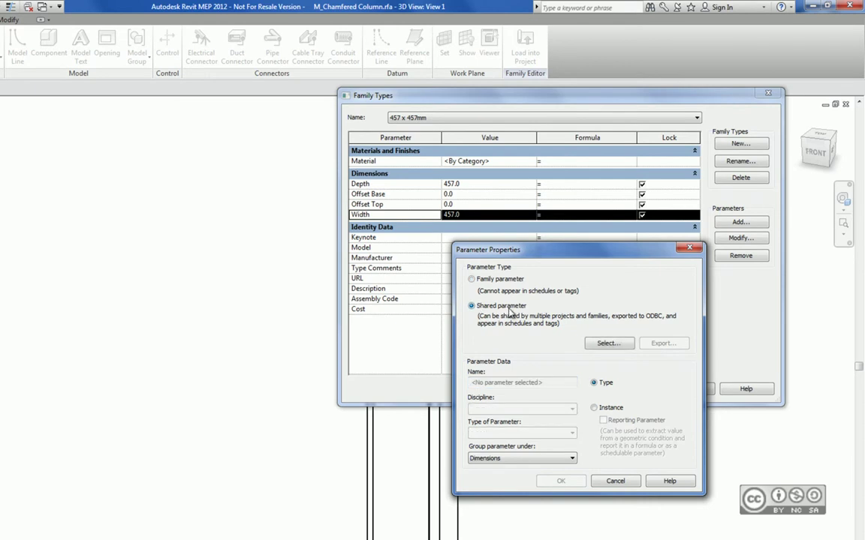
pyautogui.click(607, 343)
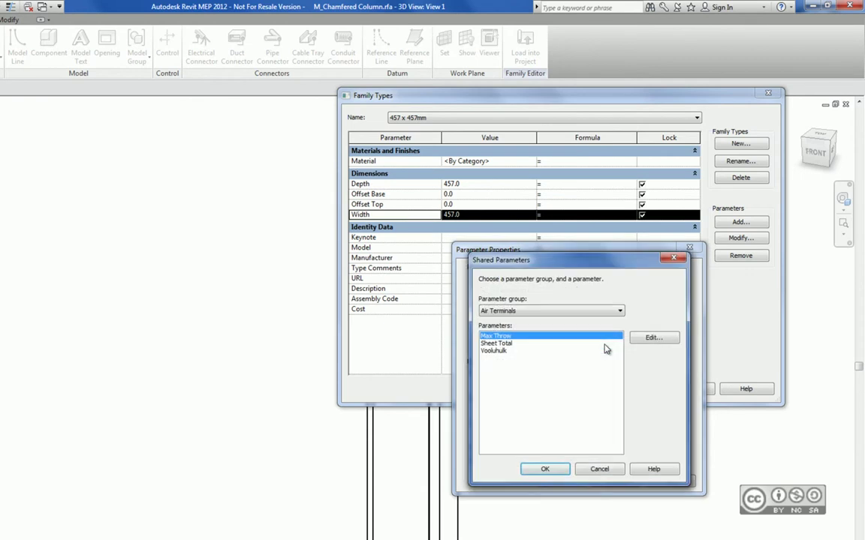
pyautogui.click(497, 350)
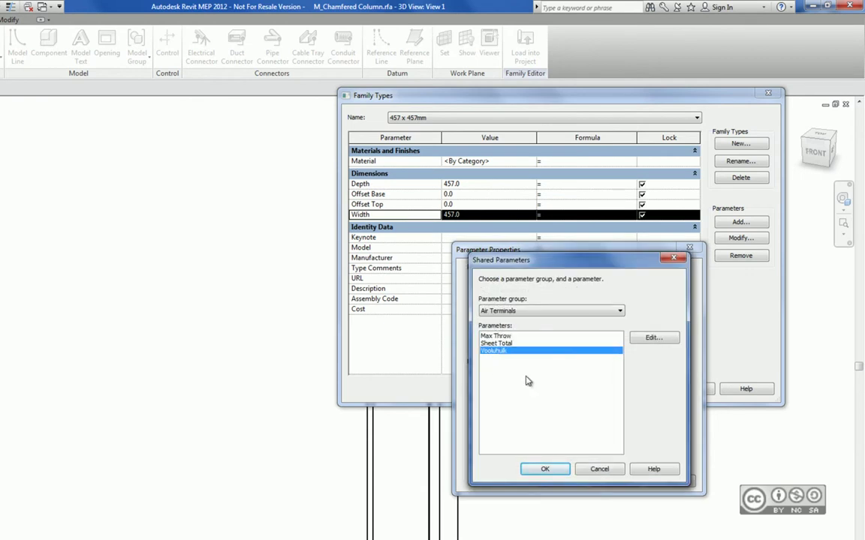
pyautogui.click(544, 469)
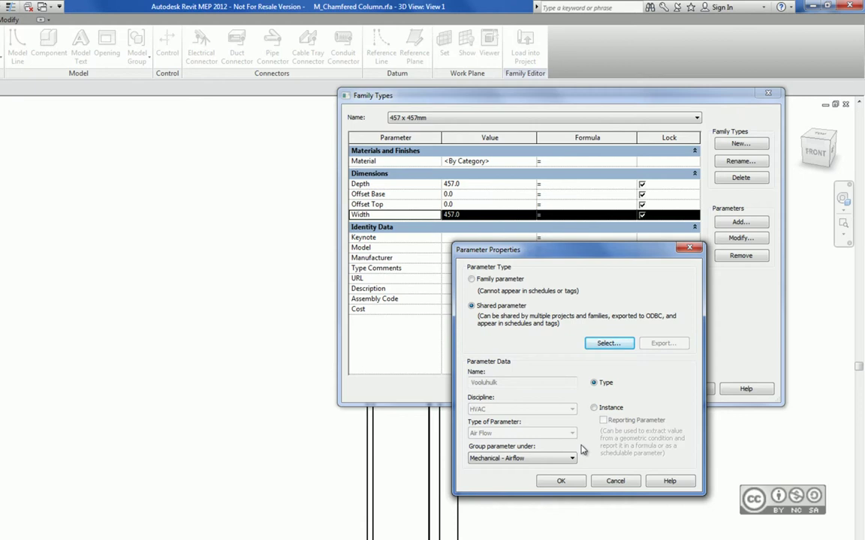
pyautogui.click(529, 464)
pyautogui.click(518, 459)
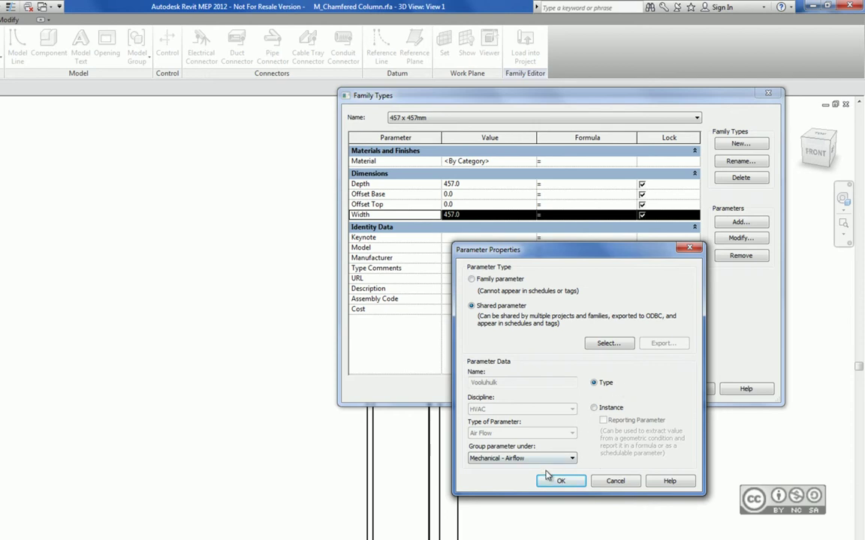
pyautogui.hotkey('shift', 'Tab')
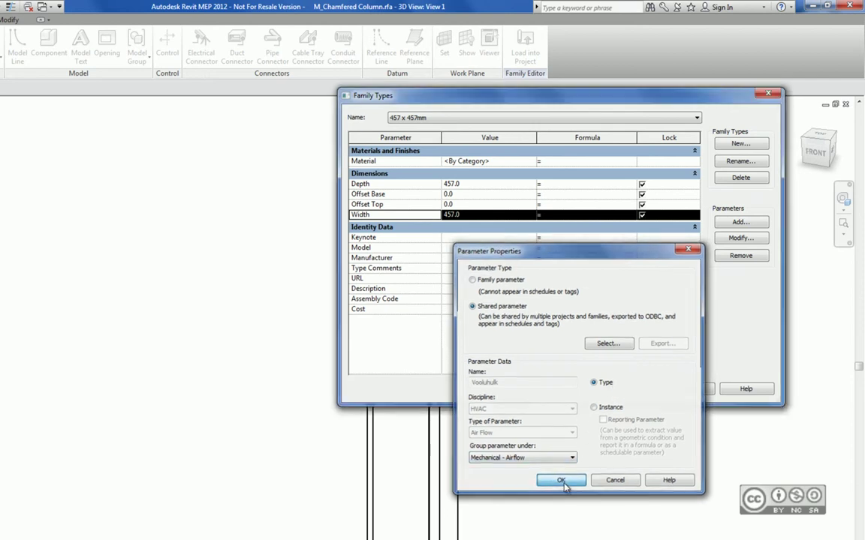
pyautogui.click(562, 482)
# Step: Begin adding a second shared parameter to the family from the shared parameter list
pyautogui.click(754, 224)
pyautogui.click(467, 304)
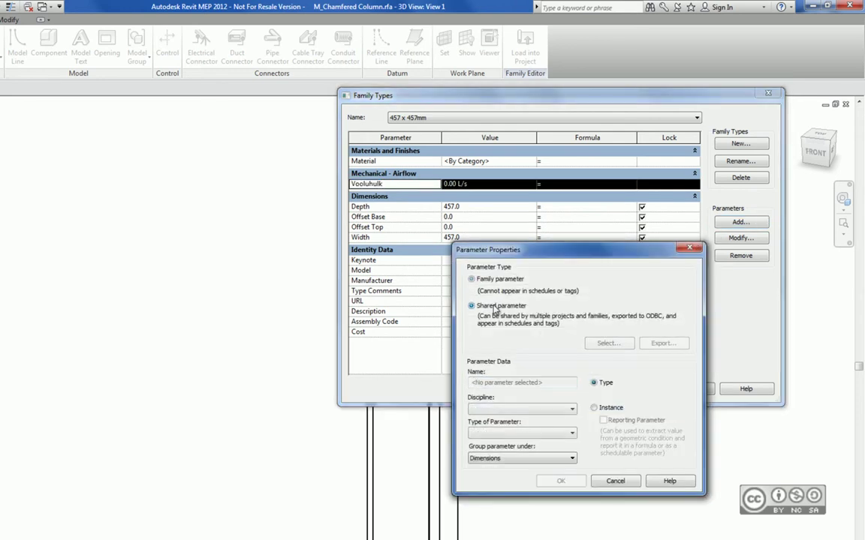
pyautogui.click(555, 346)
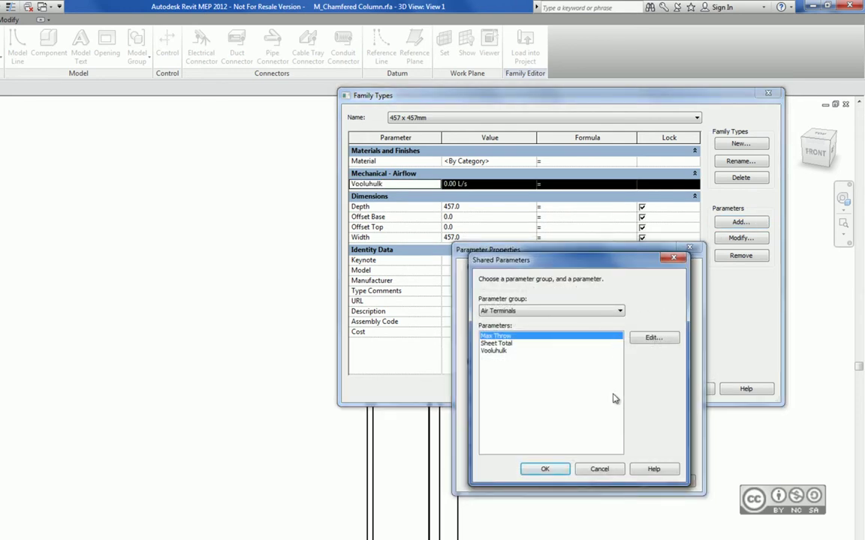
# Step: Add the shared parameter Sheet Total to the column family alongside Vooluhulk
pyautogui.click(662, 342)
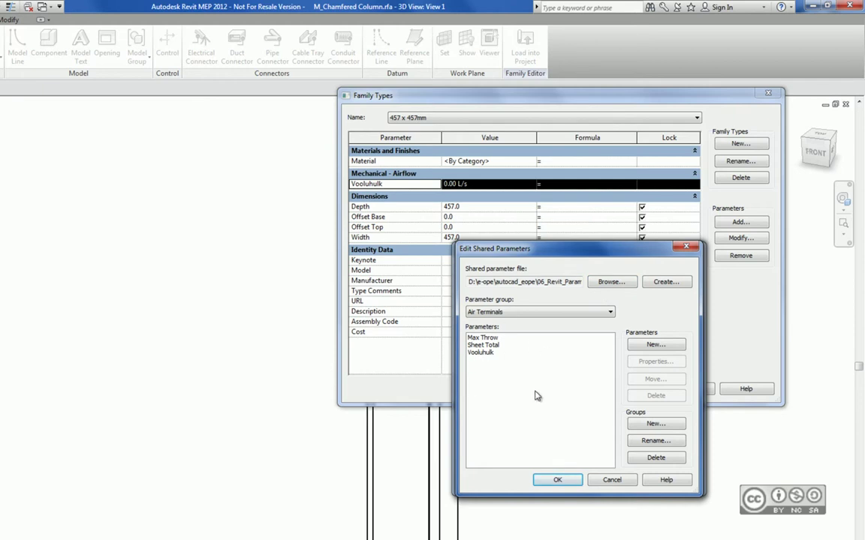
pyautogui.click(484, 345)
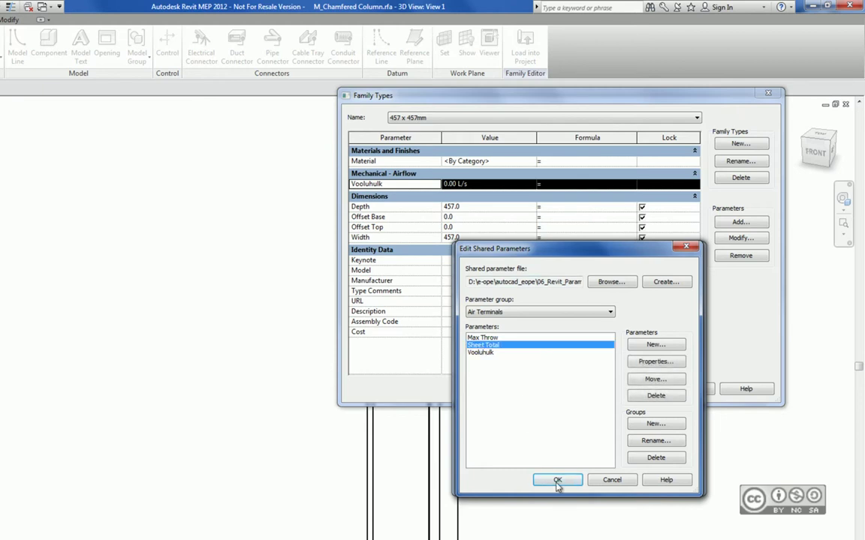
pyautogui.click(557, 481)
pyautogui.click(510, 344)
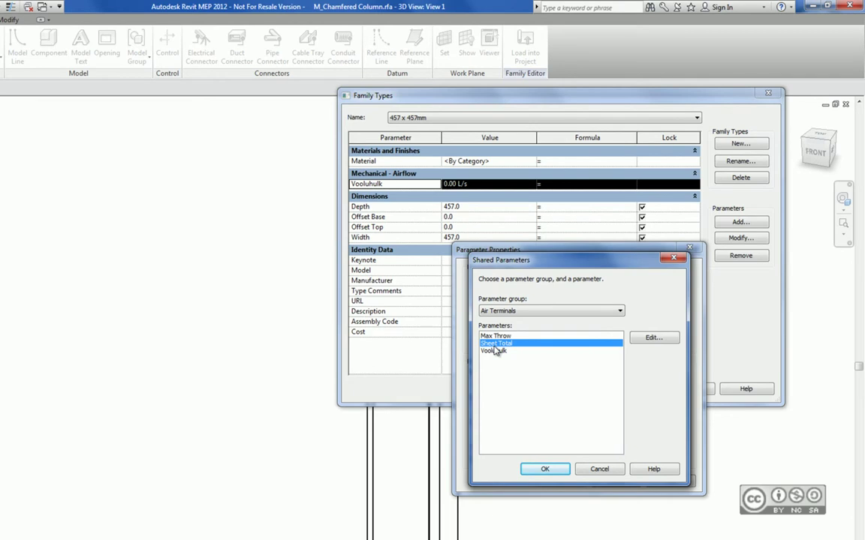
pyautogui.click(545, 469)
pyautogui.click(560, 481)
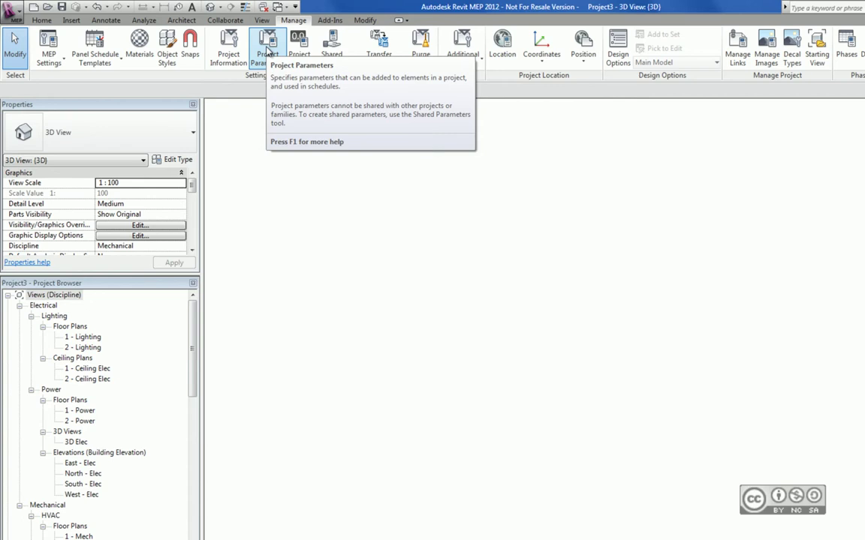
# Step: Start a new Project3 project parameter and apply it to the Spaces category
pyautogui.click(268, 50)
pyautogui.scroll(-5, 675, 301)
pyautogui.scroll(-5, 675, 301)
pyautogui.click(656, 320)
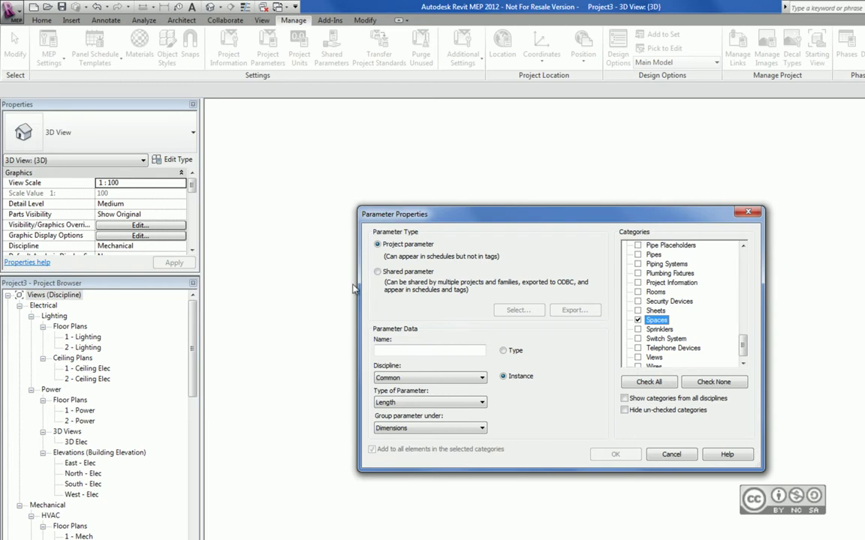
# Step: Switch the new project parameter's type to Shared parameter
pyautogui.scroll(10, 608, 248)
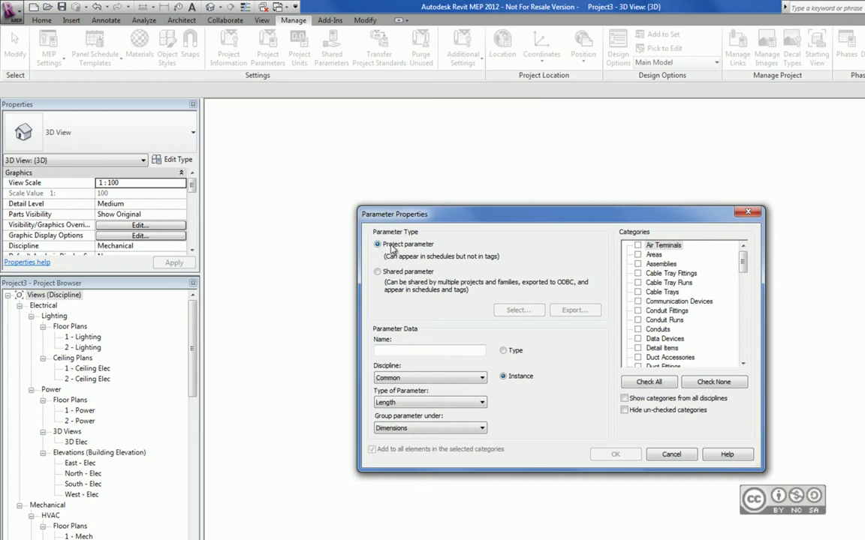
pyautogui.click(411, 271)
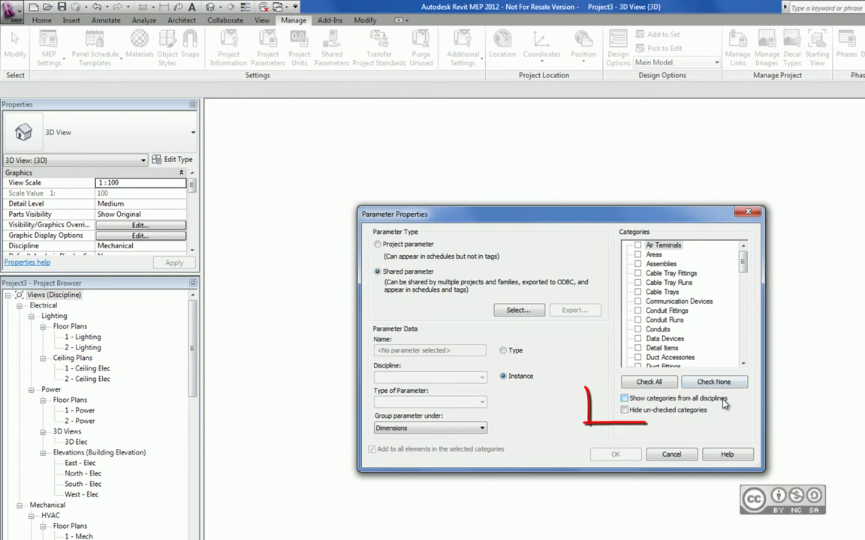
# Step: Try an all-disciplines Project parameter of type Length, then cancel it and close Project Parameters
pyautogui.click(624, 399)
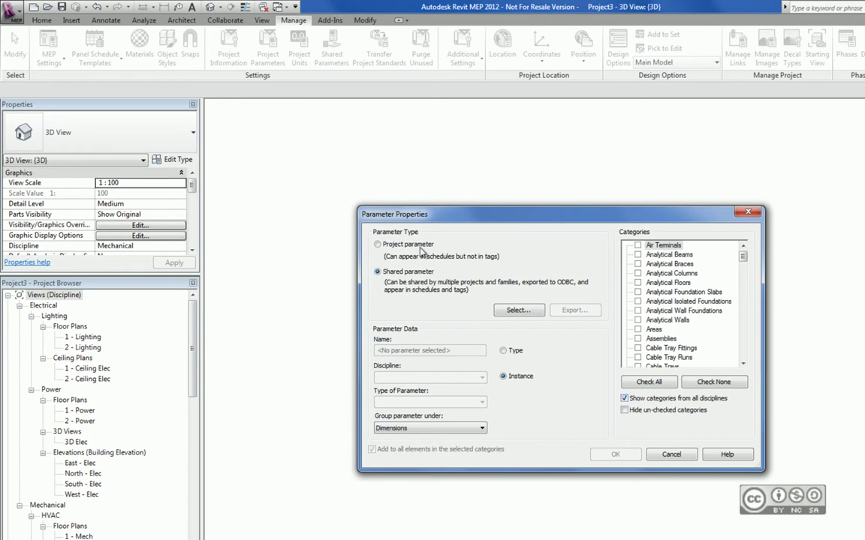
pyautogui.click(396, 244)
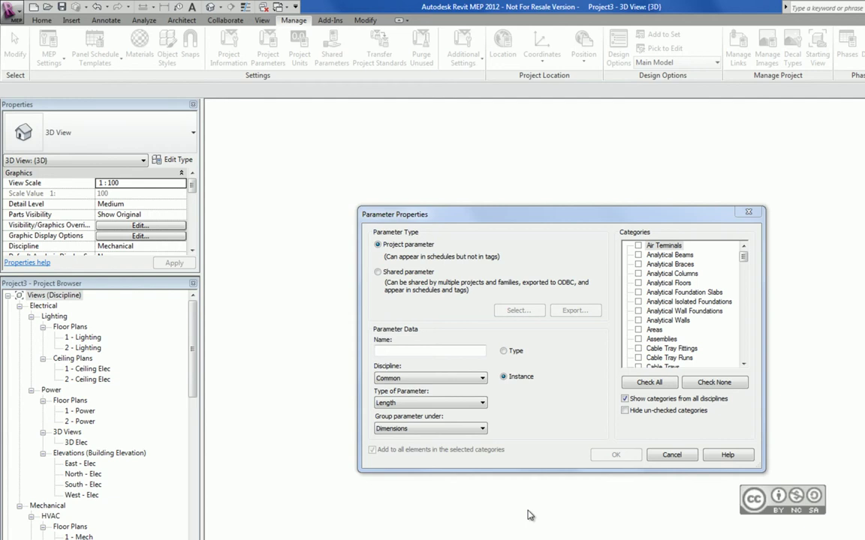
pyautogui.click(450, 403)
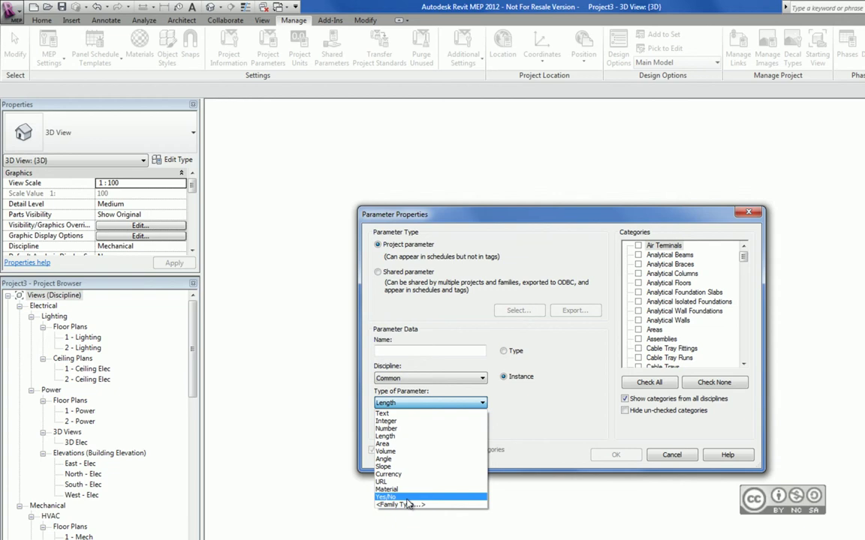
pyautogui.click(653, 463)
pyautogui.click(673, 455)
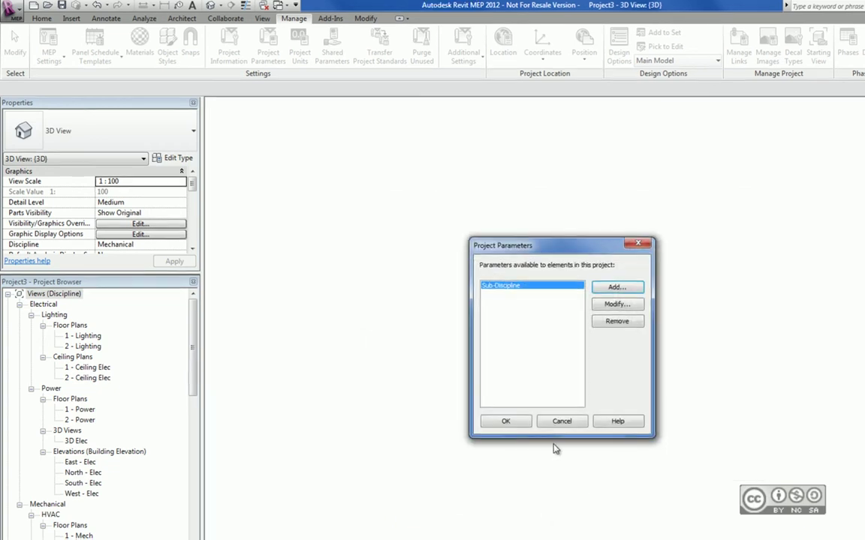
pyautogui.click(557, 420)
# Step: Create a new Air Terminal Schedule and begin defining a new parameter for its fields
pyautogui.scroll(-5, 113, 300)
pyautogui.rightClick(96, 385)
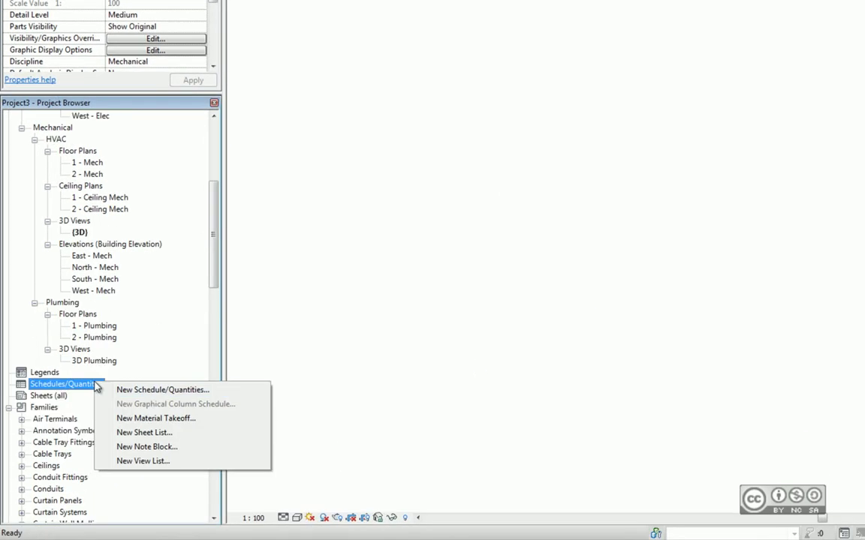
pyautogui.click(154, 391)
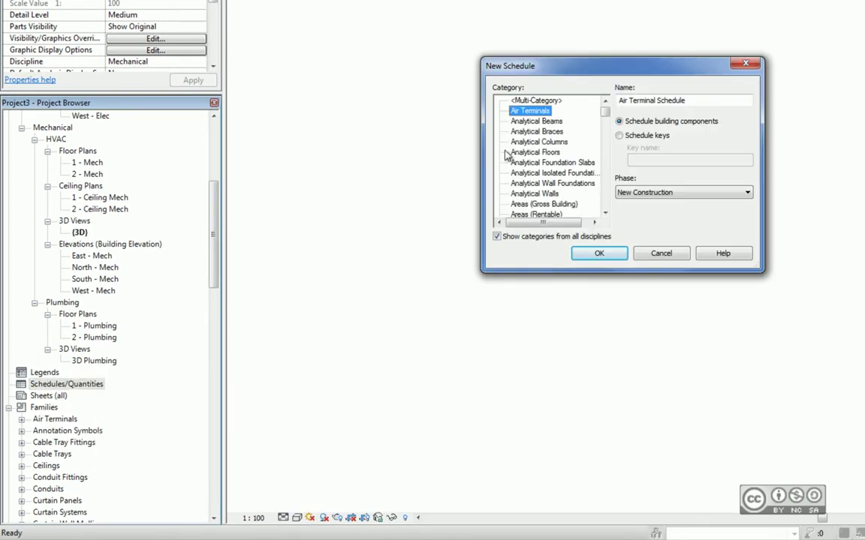
pyautogui.click(616, 253)
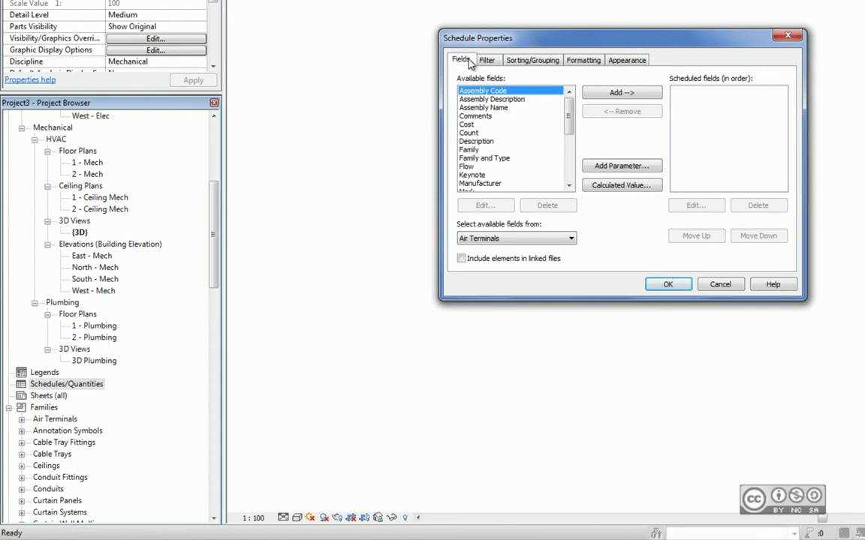
pyautogui.click(619, 171)
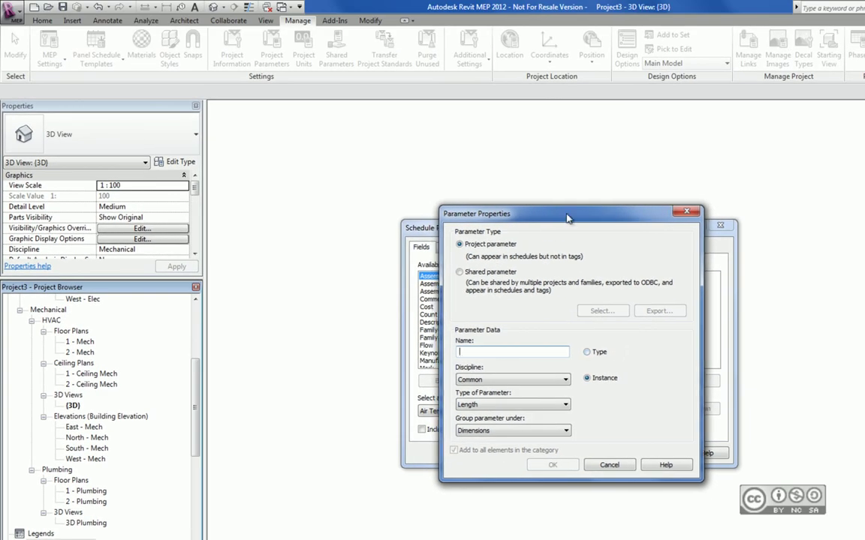
# Step: Dismiss the new parameter definition and start a Calculated Value field instead
pyautogui.moveTo(488, 213); pyautogui.dragTo(779, 255)
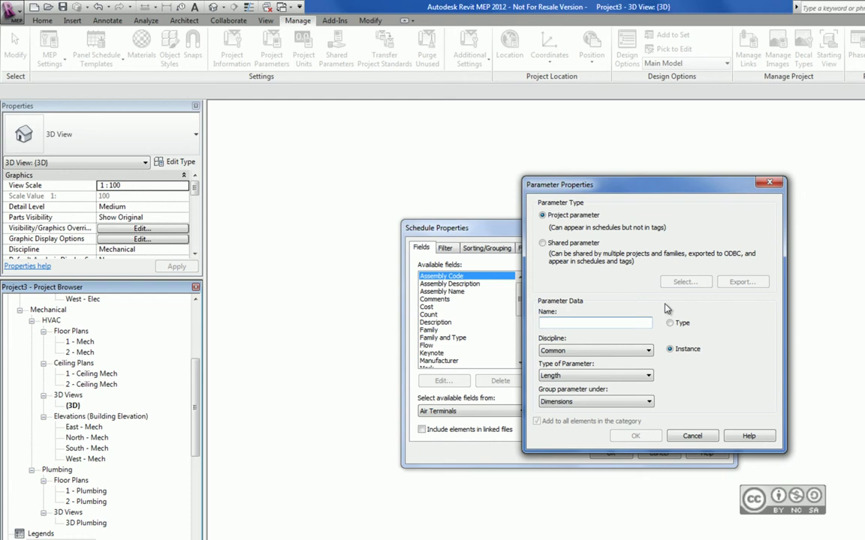
pyautogui.press('Escape')
pyautogui.click(565, 363)
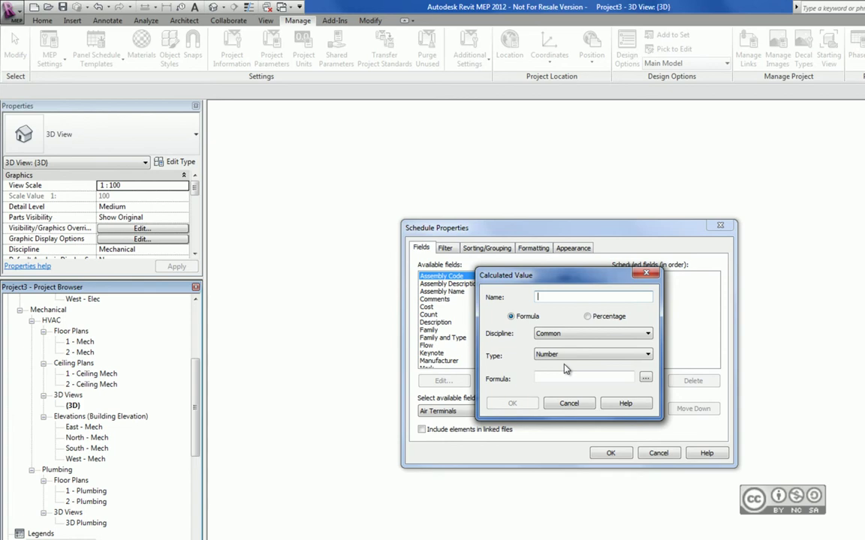
# Step: Cancel the Calculated Value and close Schedule Properties without creating the Air Terminal Schedule
pyautogui.click(569, 403)
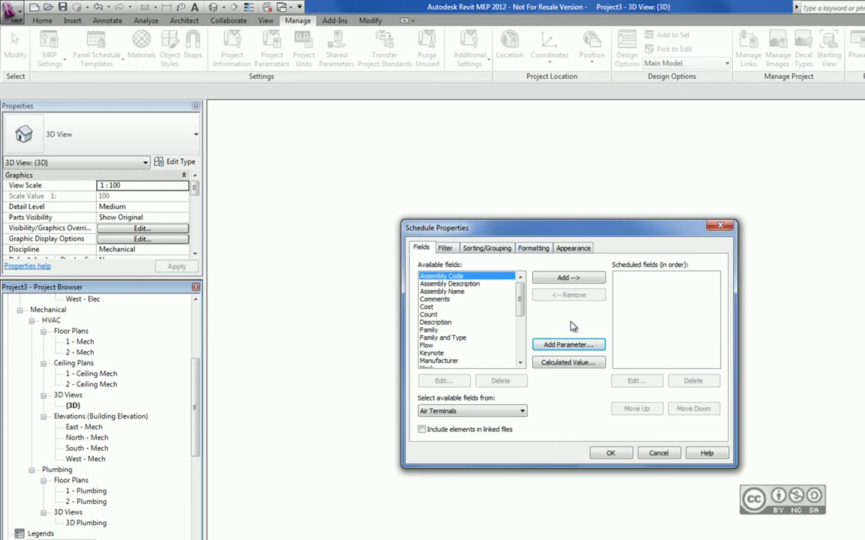
pyautogui.press('Escape')
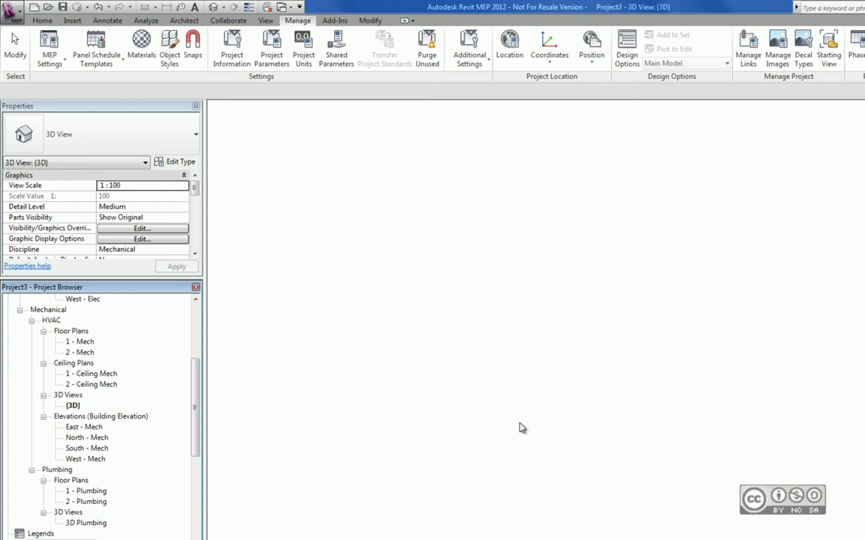
# Step: Open naide.rvt and display its VAV SCHEDULE with the properties area enlarged
pyautogui.click(47, 6)
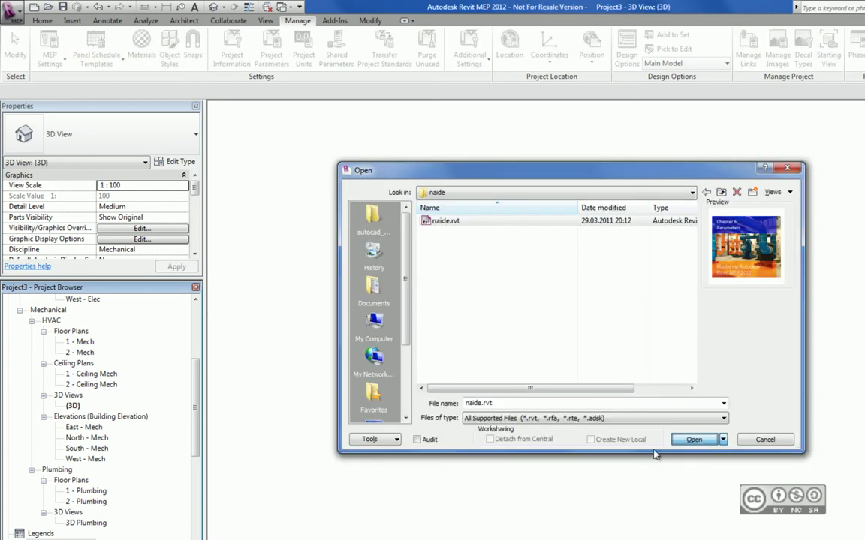
pyautogui.press('Return')
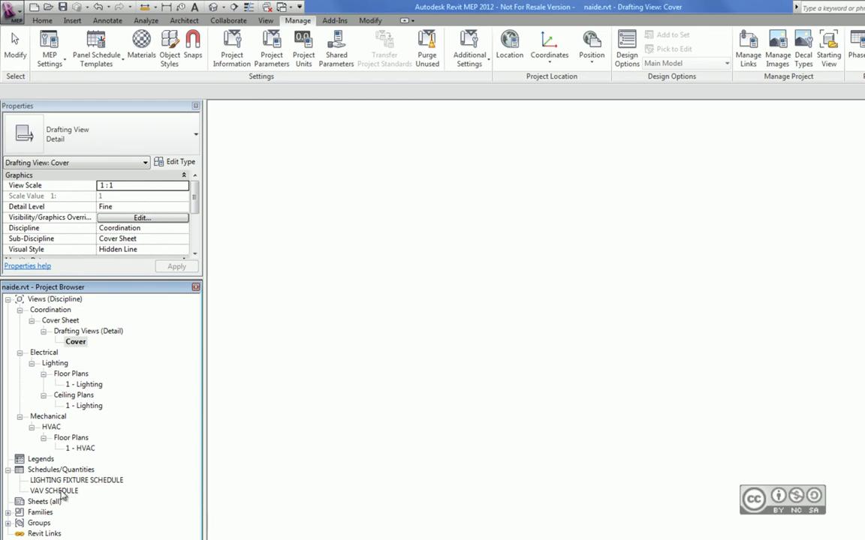
pyautogui.doubleClick(61, 491)
pyautogui.moveTo(139, 279); pyautogui.dragTo(120, 439)
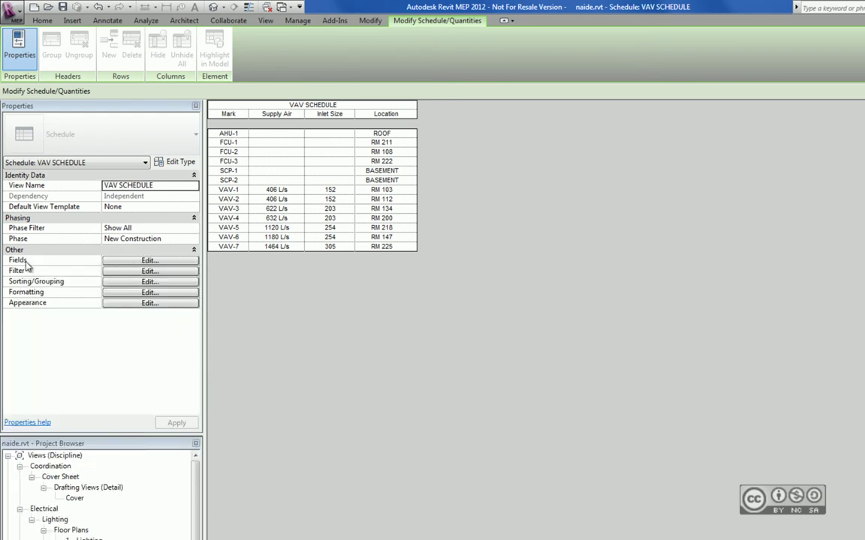
# Step: Add a Text parameter 'Spetsi tüüp' grouped under Identity Data as a VAV SCHEDULE field
pyautogui.click(165, 262)
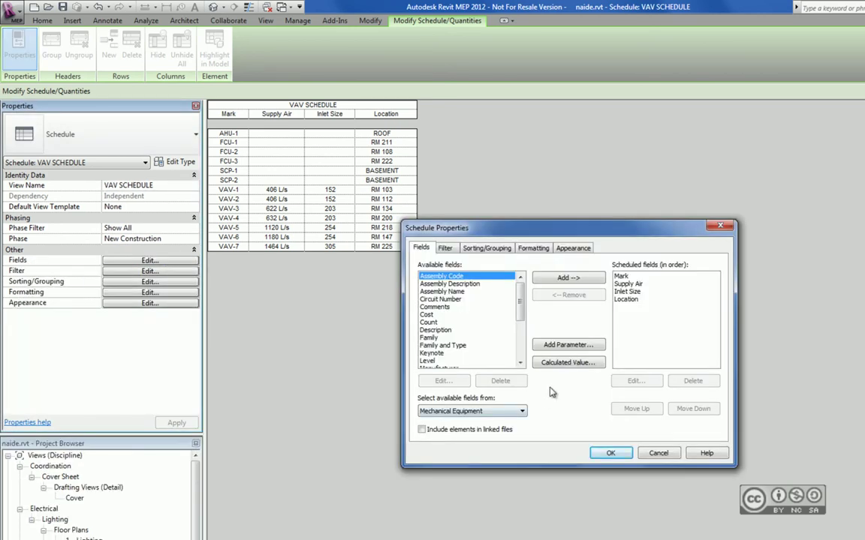
pyautogui.click(568, 345)
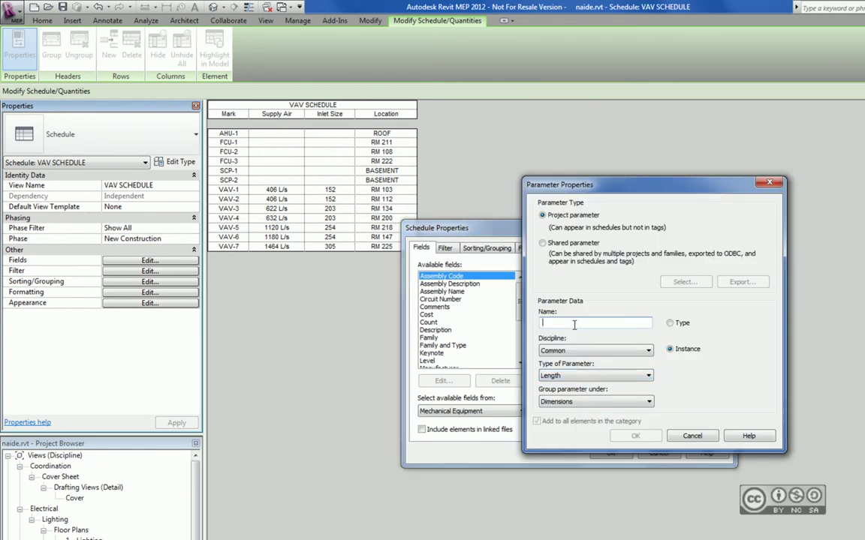
pyautogui.write('Spetsi tüüp')
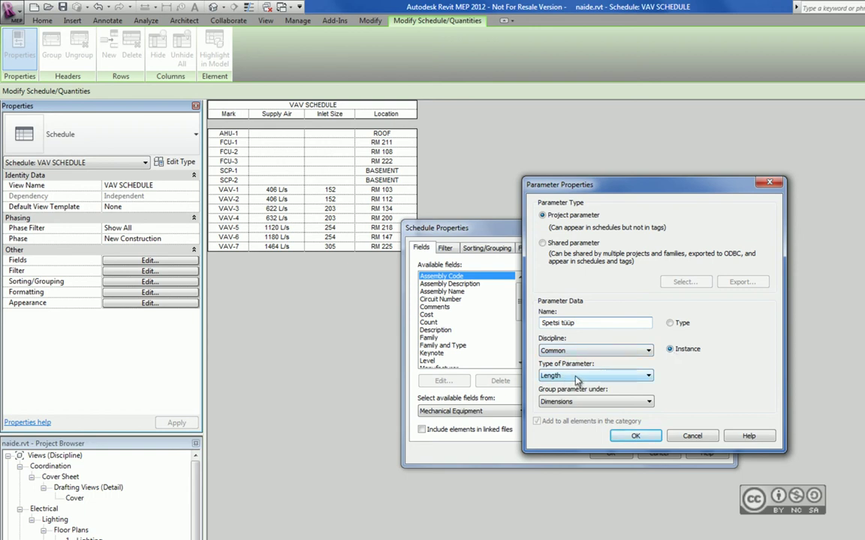
pyautogui.click(563, 376)
pyautogui.click(566, 420)
pyautogui.click(592, 401)
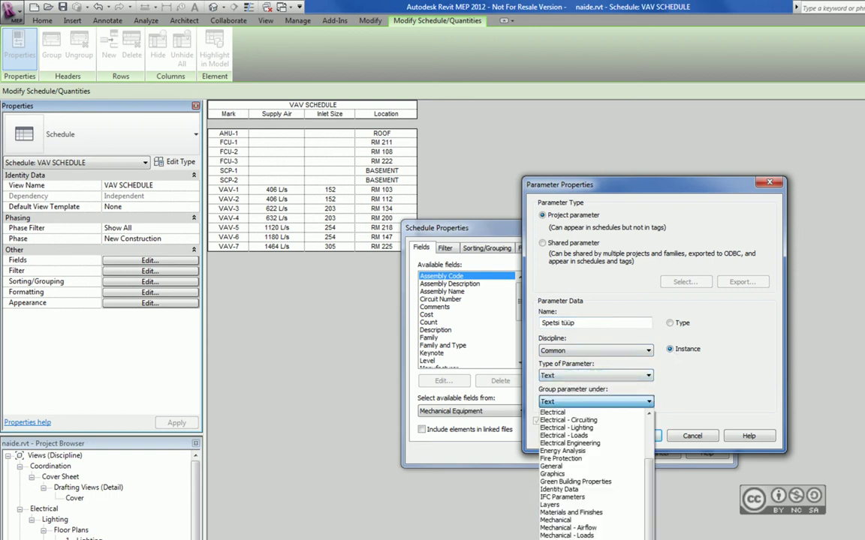
pyautogui.click(559, 492)
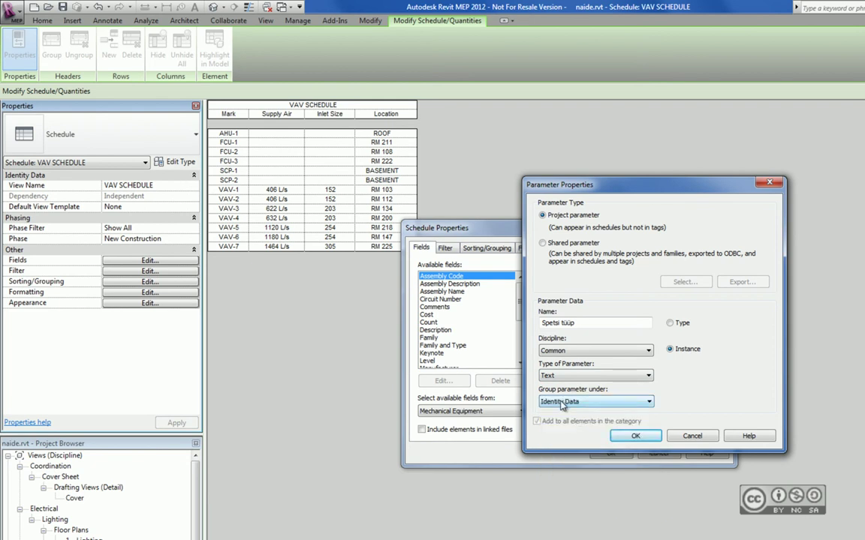
pyautogui.click(635, 436)
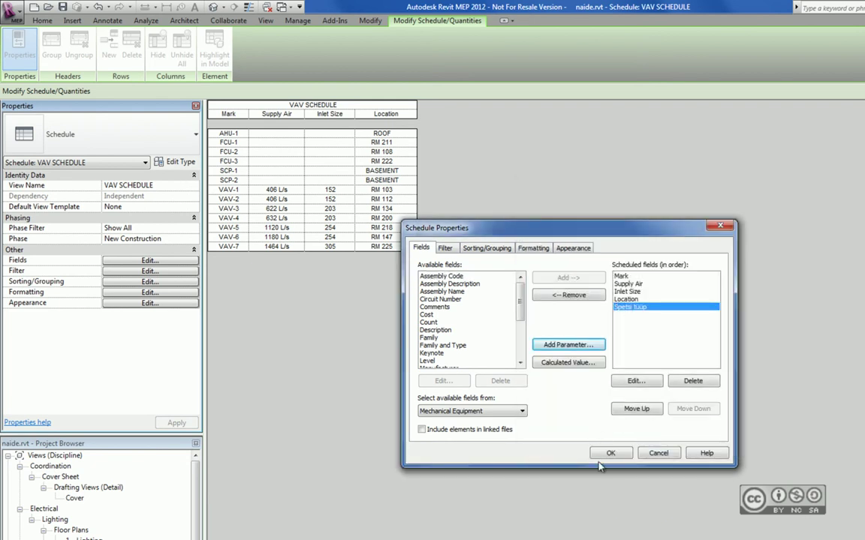
pyautogui.click(620, 454)
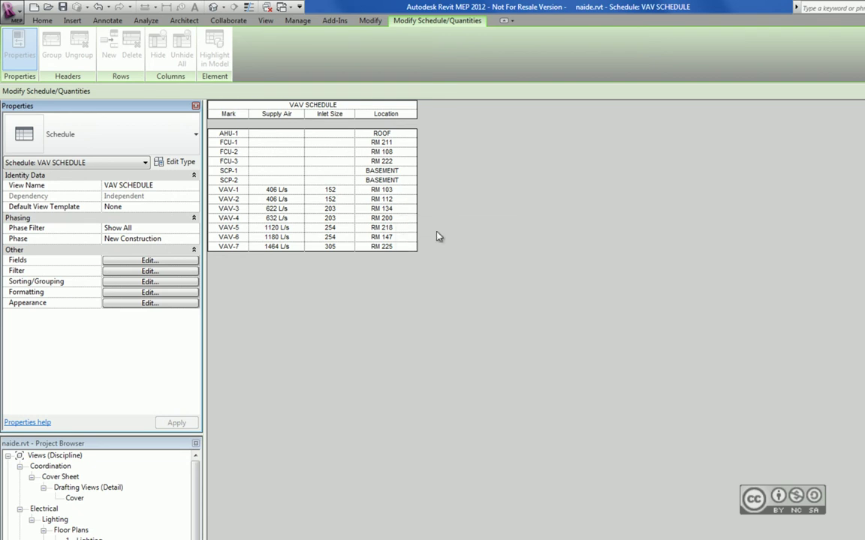
# Step: Enter 'VAV' in the Spetsi tüüp column for the VAV rows
pyautogui.click(443, 190)
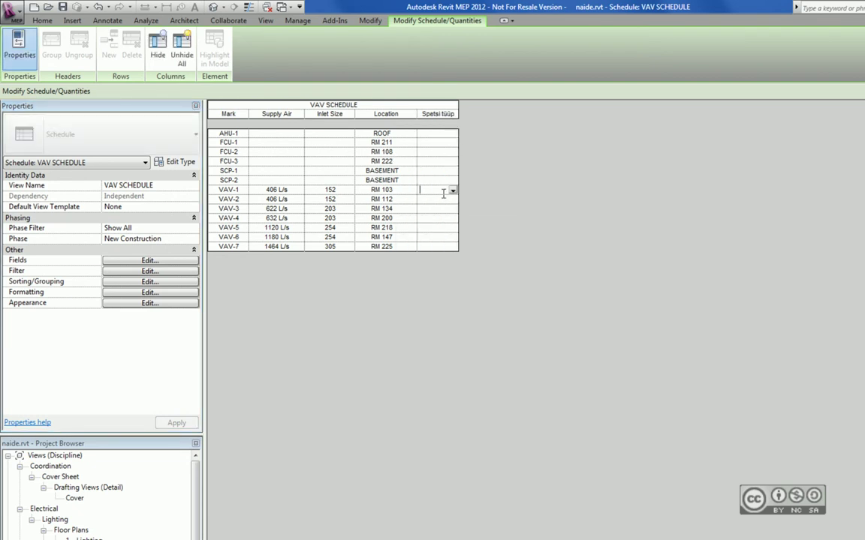
pyautogui.write('VAV')
pyautogui.press('Return')
pyautogui.write('VAV')
pyautogui.press('Return')
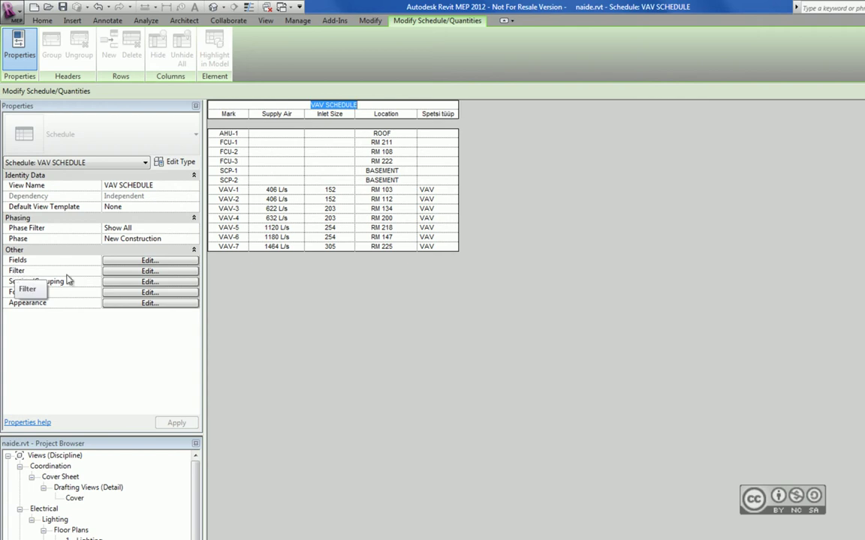
# Step: Filter the VAV SCHEDULE by Spetsi tüüp equals VAV, then open Project Parameters
pyautogui.click(114, 271)
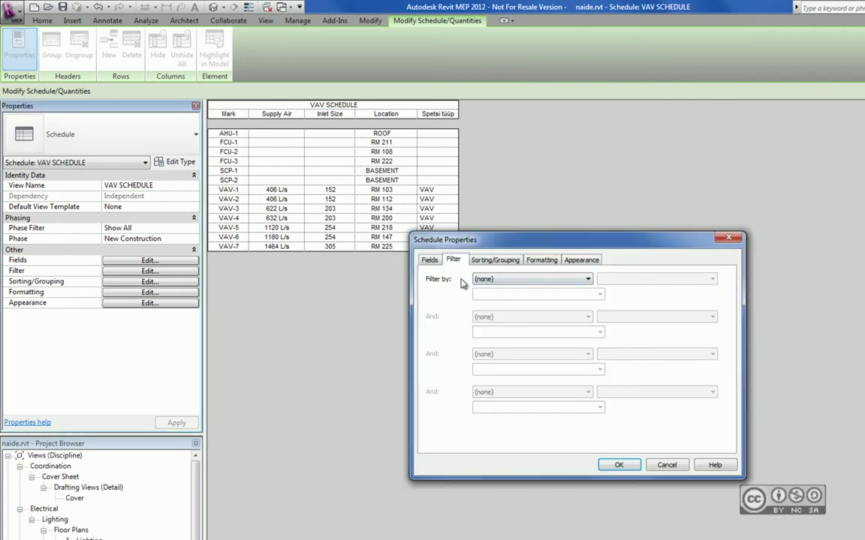
pyautogui.click(529, 278)
pyautogui.click(499, 328)
pyautogui.click(599, 293)
pyautogui.click(496, 303)
pyautogui.press('Return')
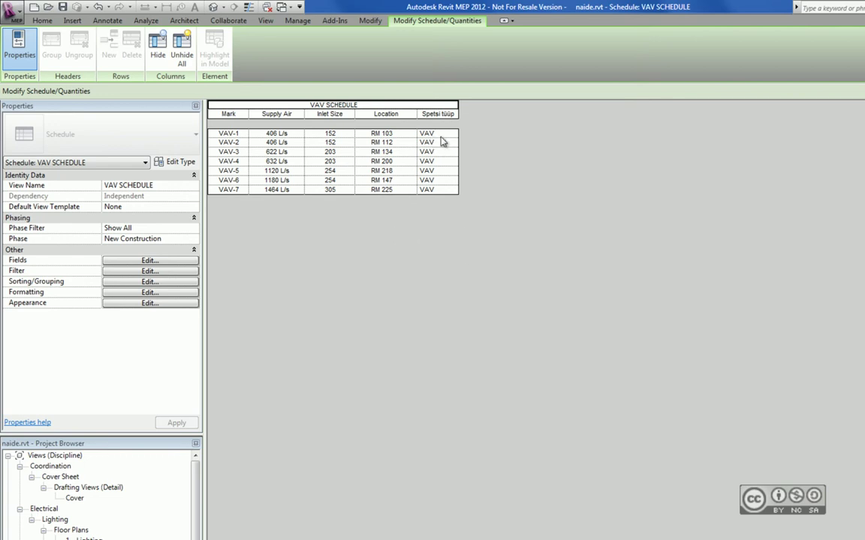
pyautogui.click(296, 21)
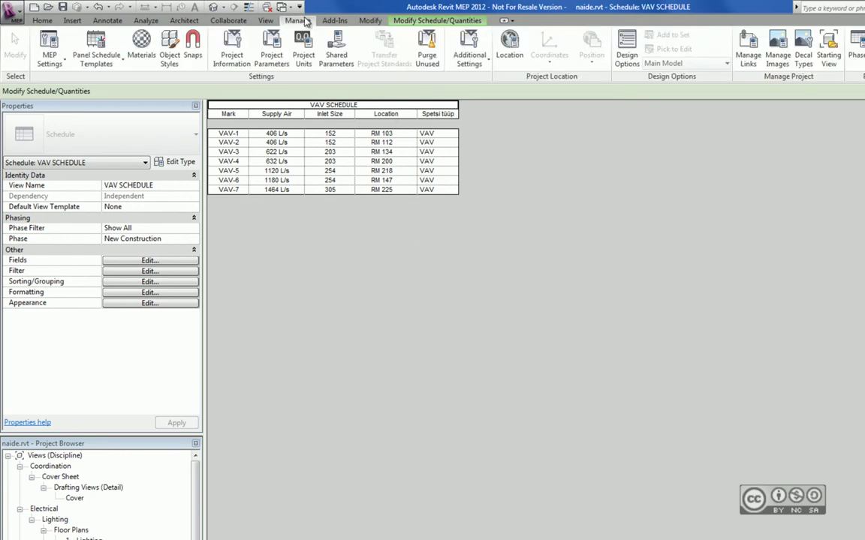
pyautogui.click(272, 56)
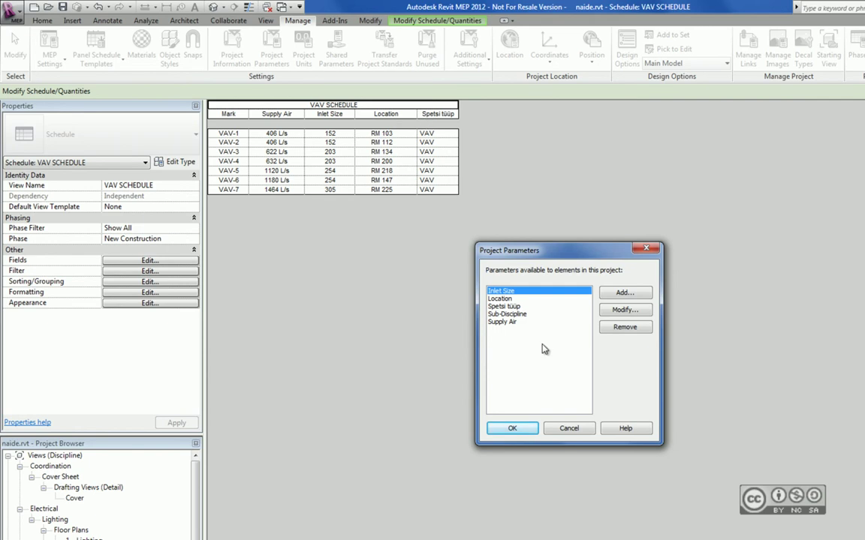
# Step: Inspect Spetsi tüüp in Project Parameters, close it, and switch to the 1 - Lighting plan
pyautogui.click(530, 307)
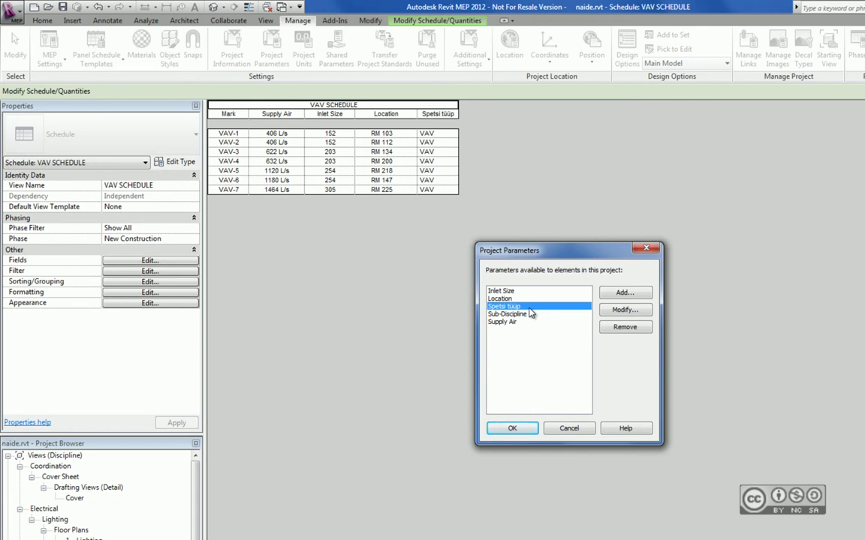
pyautogui.click(512, 428)
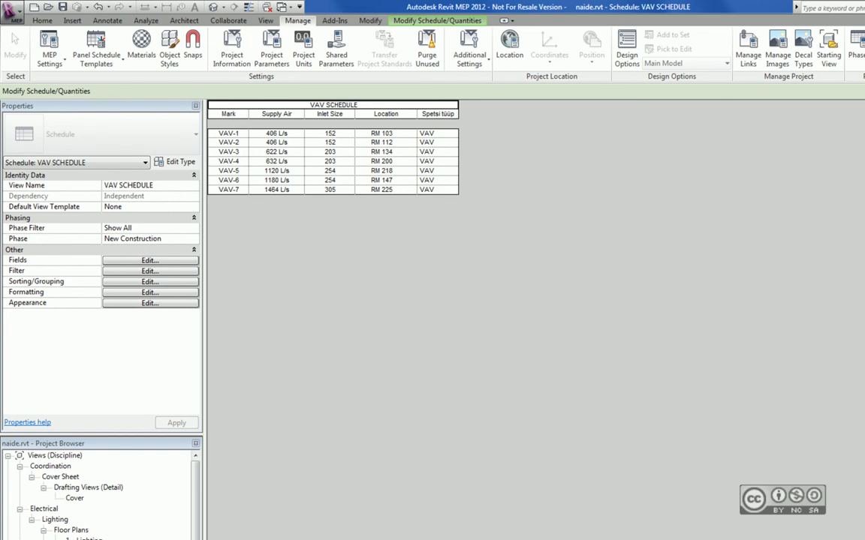
pyautogui.hotkey('ctrl', 'Tab')
# Step: Review the type properties of the first recessed light fixture on the 1 - Lighting plan
pyautogui.scroll(5, 608, 237)
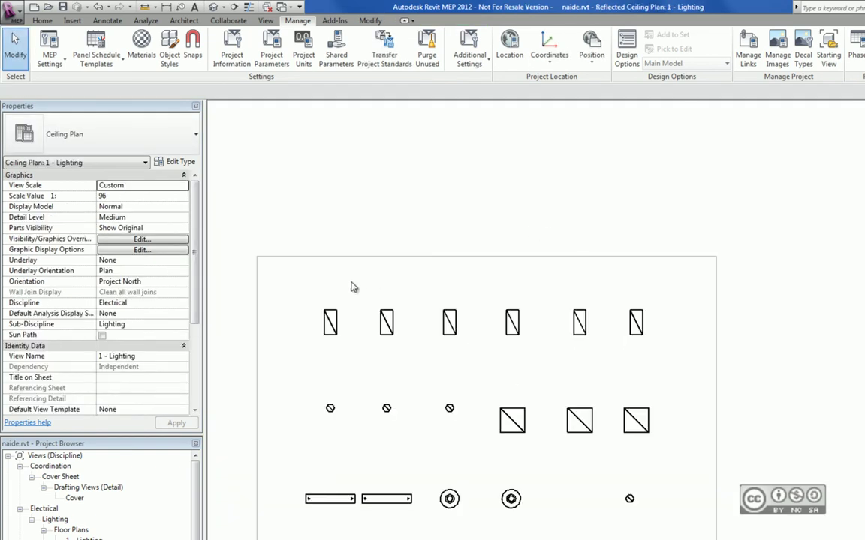
pyautogui.click(351, 317)
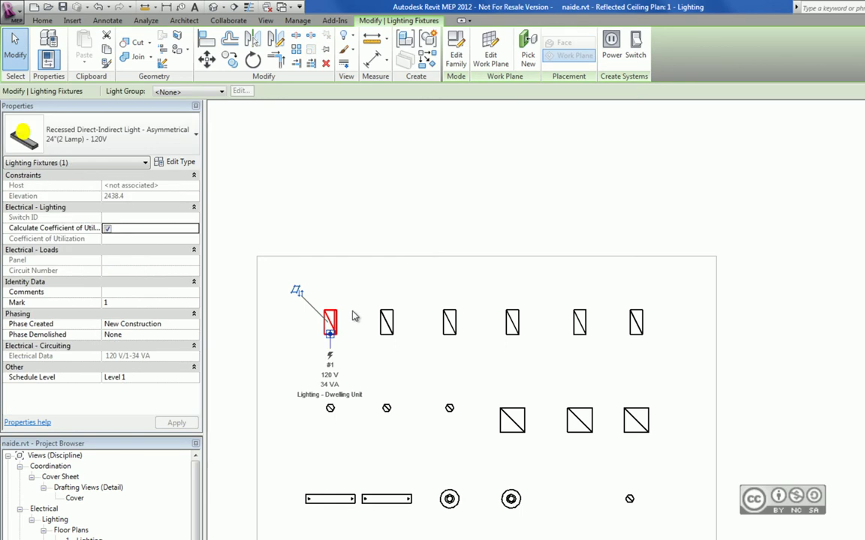
pyautogui.click(171, 162)
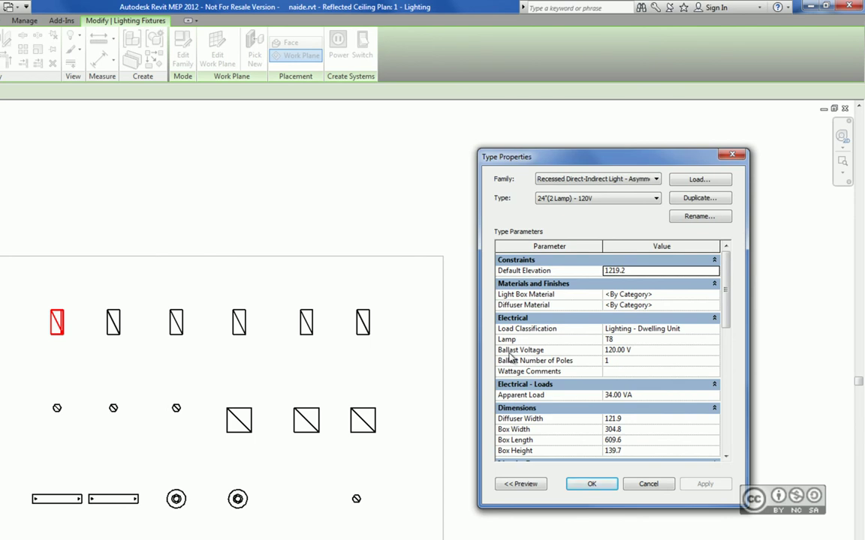
pyautogui.click(591, 484)
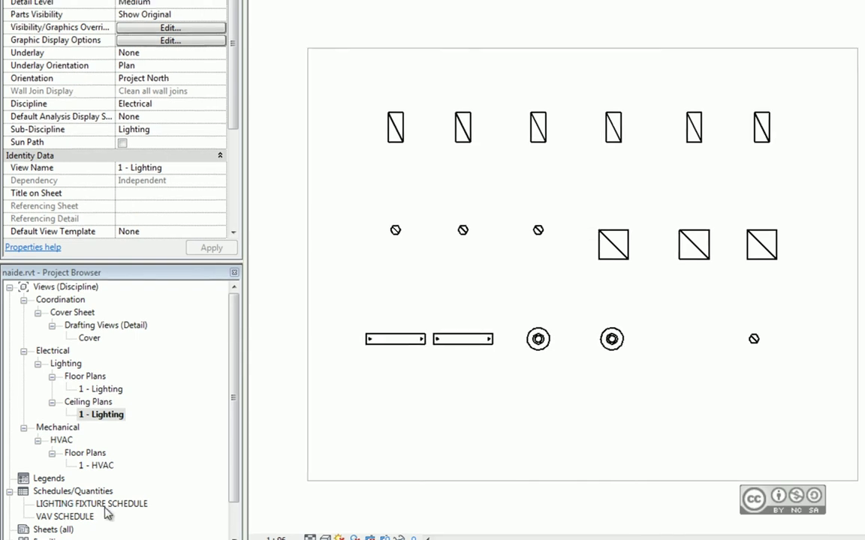
# Step: Open the LIGHTING FIXTURE SCHEDULE's field settings and select Apparent Load among available fields
pyautogui.doubleClick(84, 501)
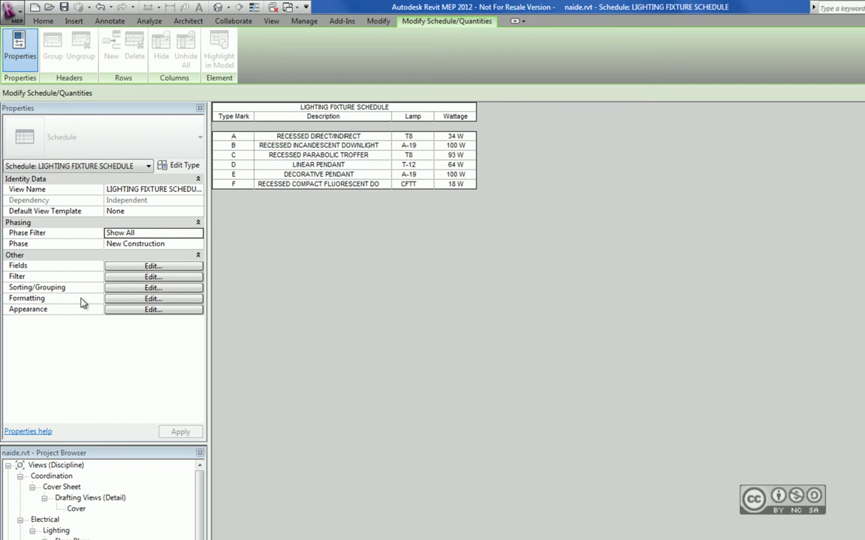
pyautogui.click(153, 266)
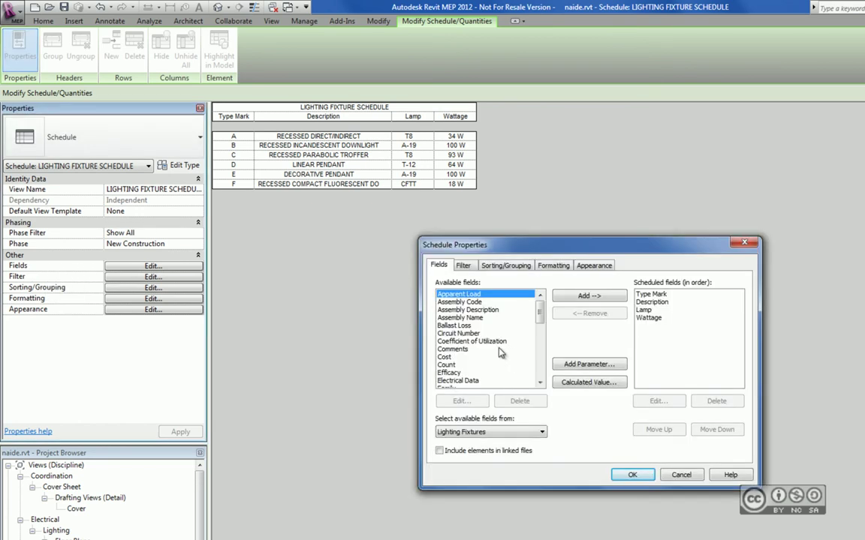
pyautogui.moveTo(540, 316)
pyautogui.mouseDown()
pyautogui.moveTo(542, 356)
pyautogui.moveTo(541, 297)
pyautogui.mouseUp()
pyautogui.click(459, 294)
# Step: Make the new parameter shared and select parameetrid.txt in the naide folder as the shared parameter file
pyautogui.click(590, 365)
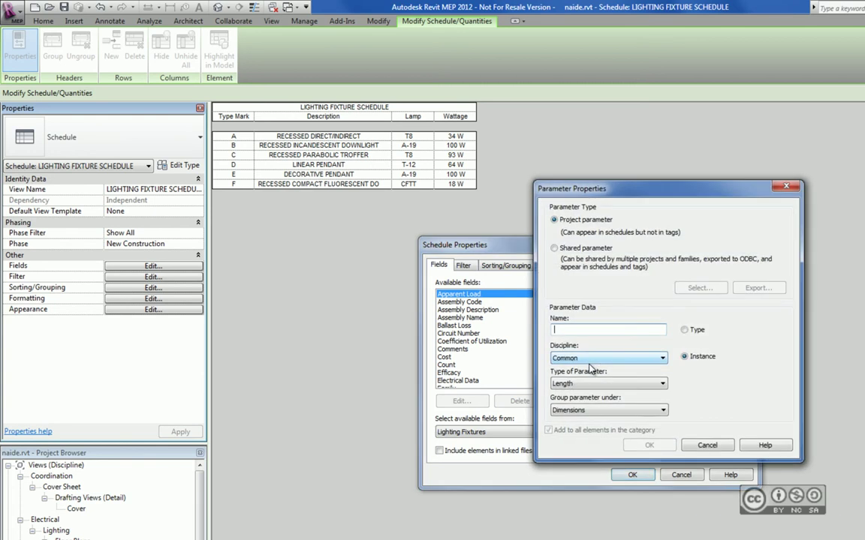
pyautogui.click(554, 248)
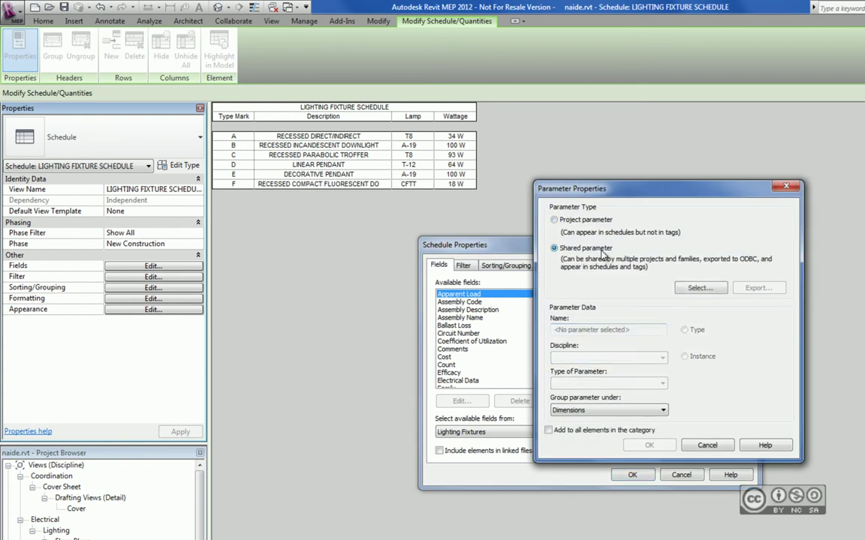
pyautogui.click(692, 290)
pyautogui.click(748, 289)
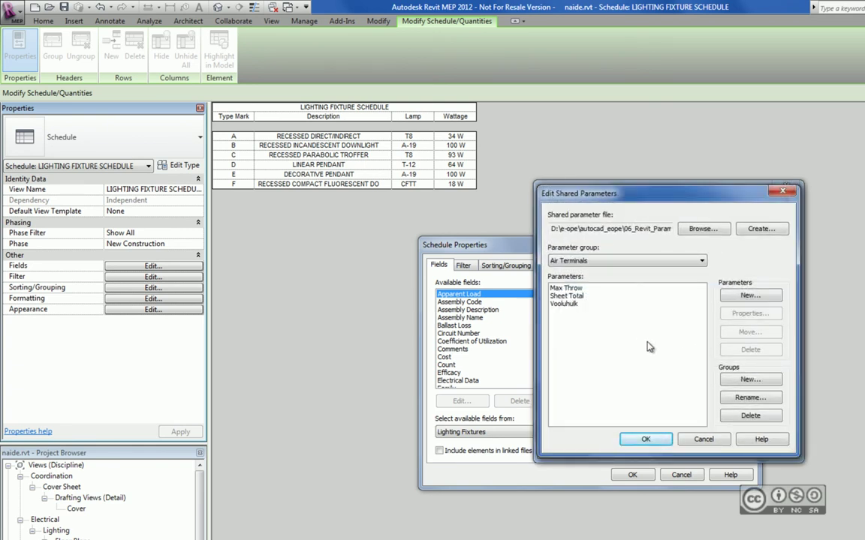
pyautogui.click(703, 228)
pyautogui.click(414, 311)
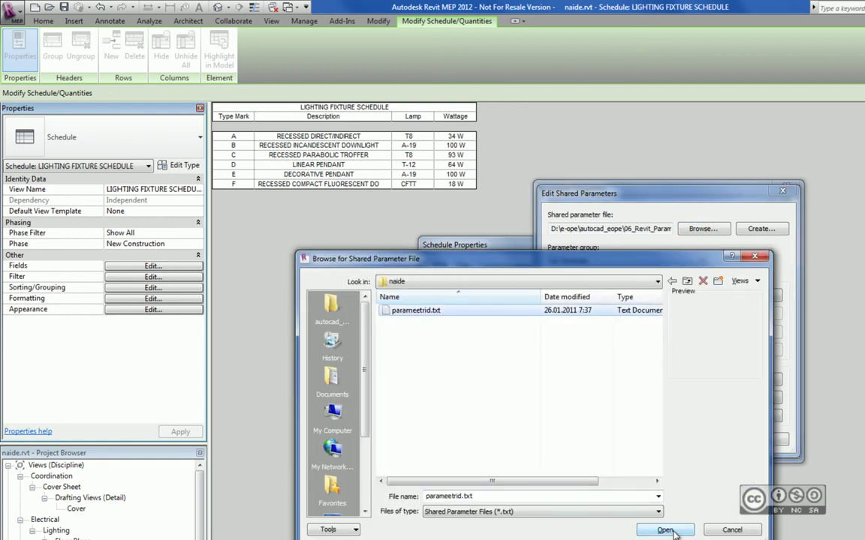
# Step: Load parameetrid.txt and switch to its Lighting Fixtures parameter group
pyautogui.click(664, 479)
pyautogui.click(579, 262)
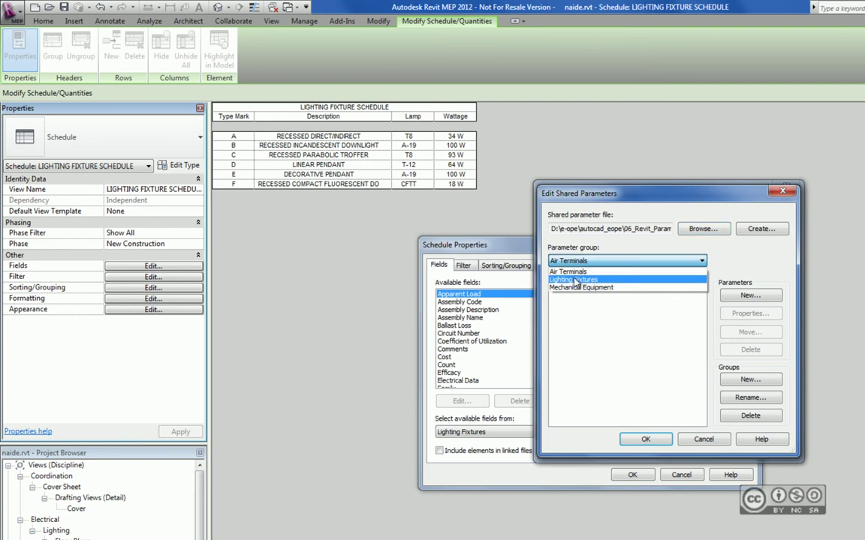
pyautogui.click(578, 281)
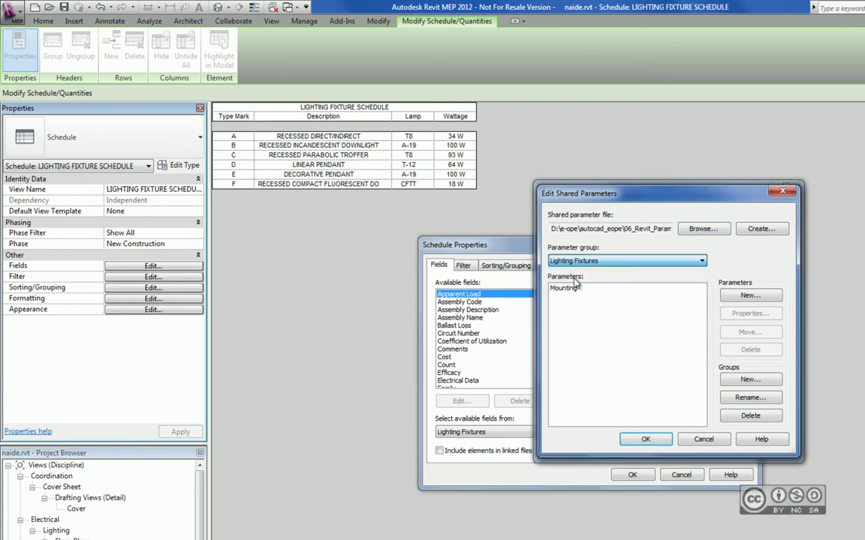
# Step: Create a 'Fixture Voltage' parameter with Electrical discipline and Electrical Potential type
pyautogui.click(750, 296)
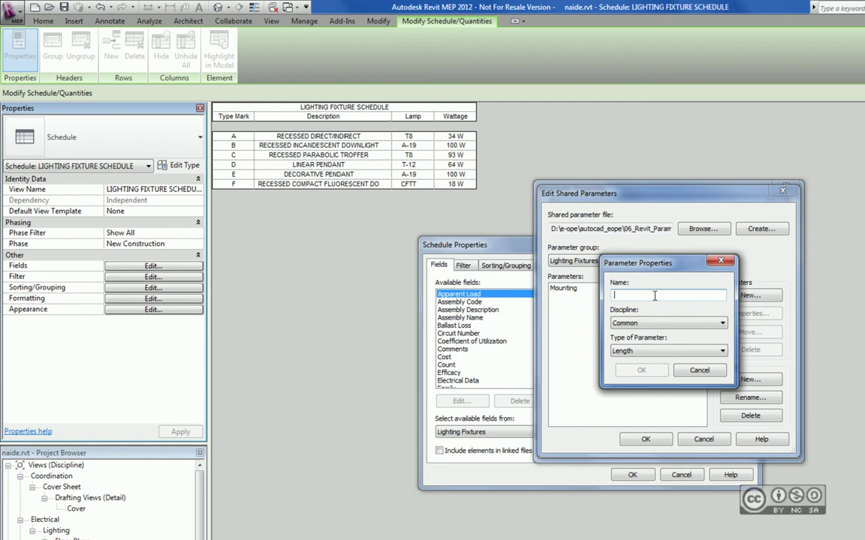
pyautogui.write('Fixture Voltage')
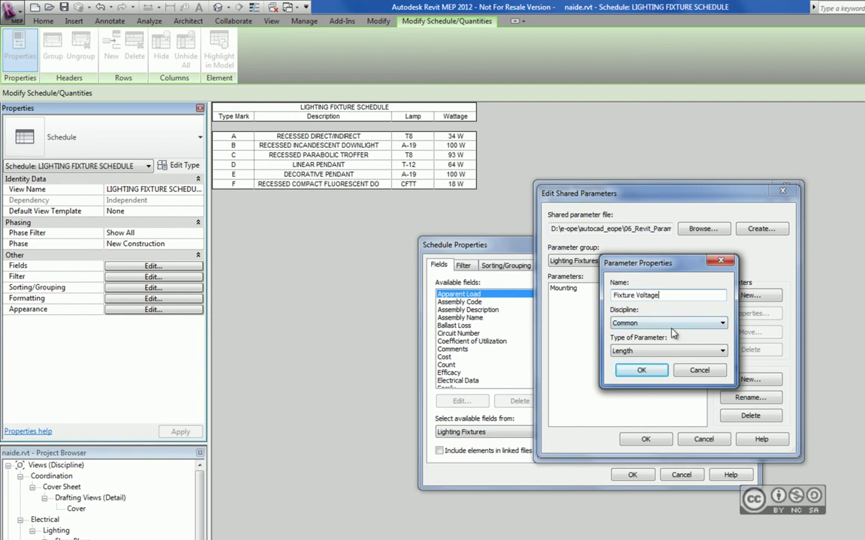
pyautogui.click(668, 322)
pyautogui.click(638, 358)
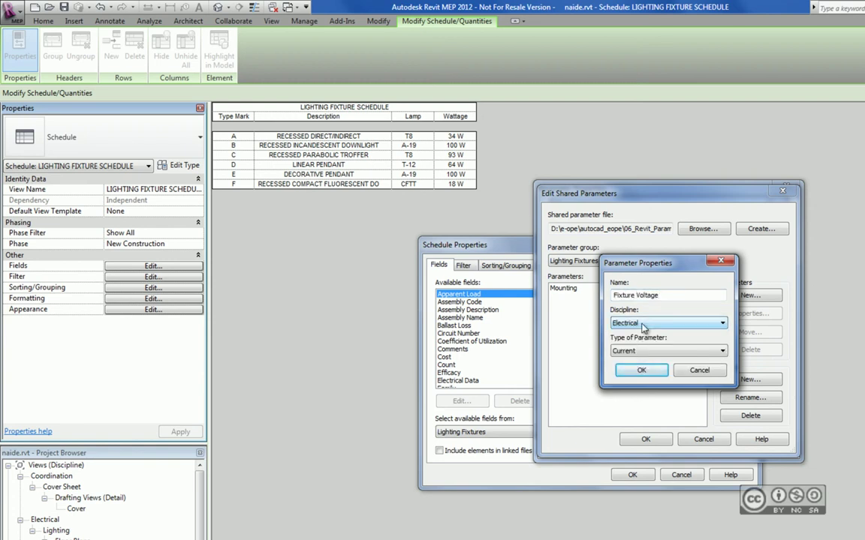
pyautogui.click(646, 350)
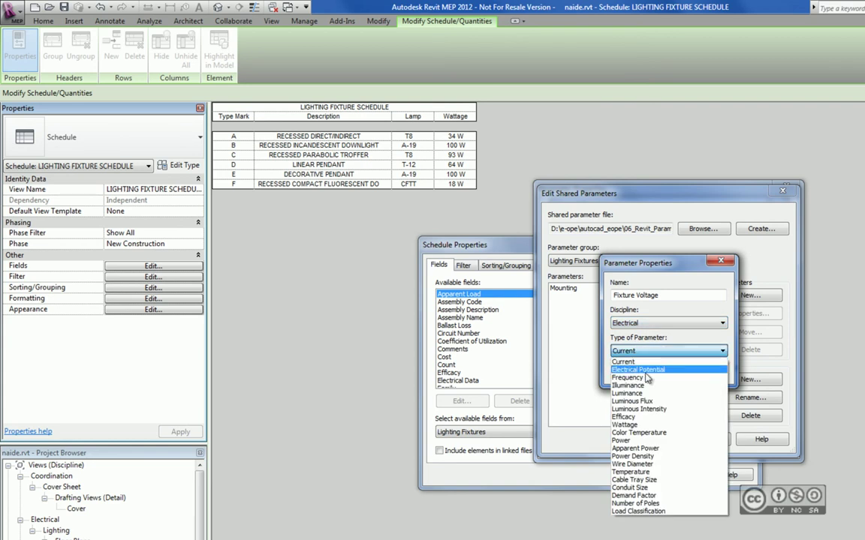
pyautogui.click(646, 371)
pyautogui.click(628, 373)
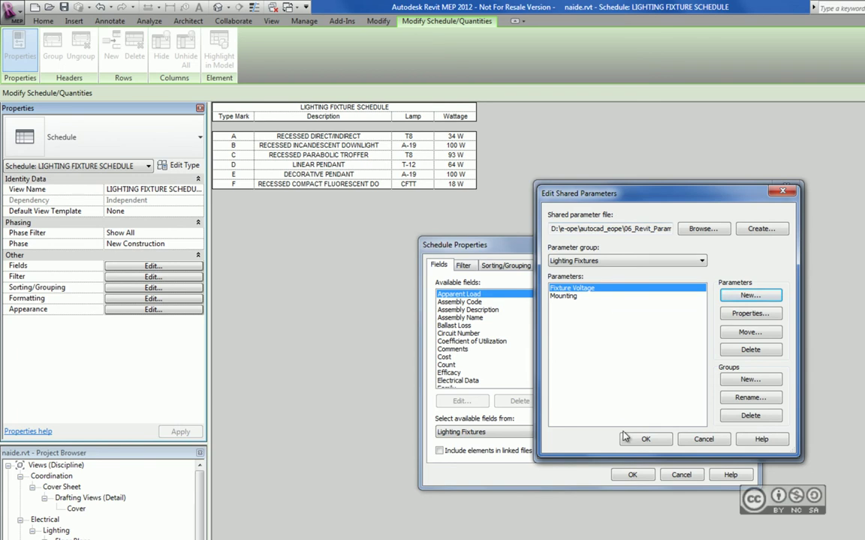
pyautogui.click(644, 439)
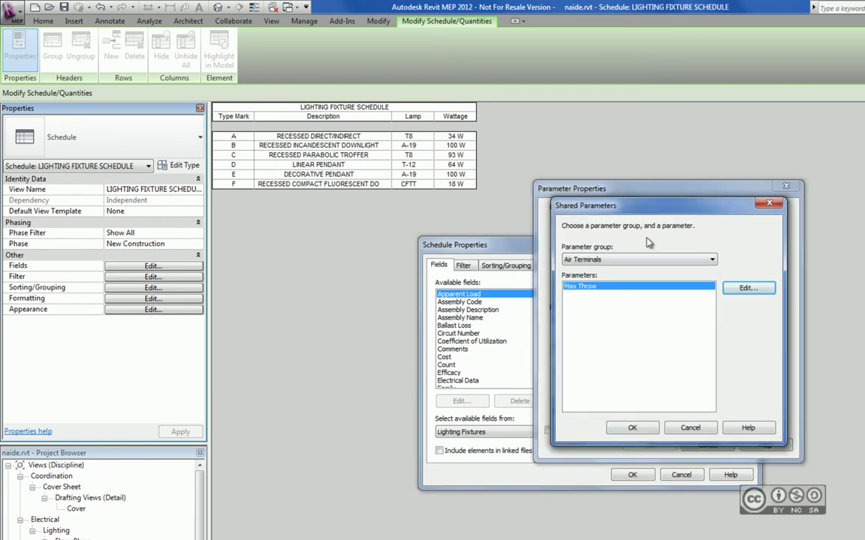
# Step: Add shared Lighting Fixtures > Fixture Voltage as a type parameter to all elements in the category
pyautogui.click(593, 260)
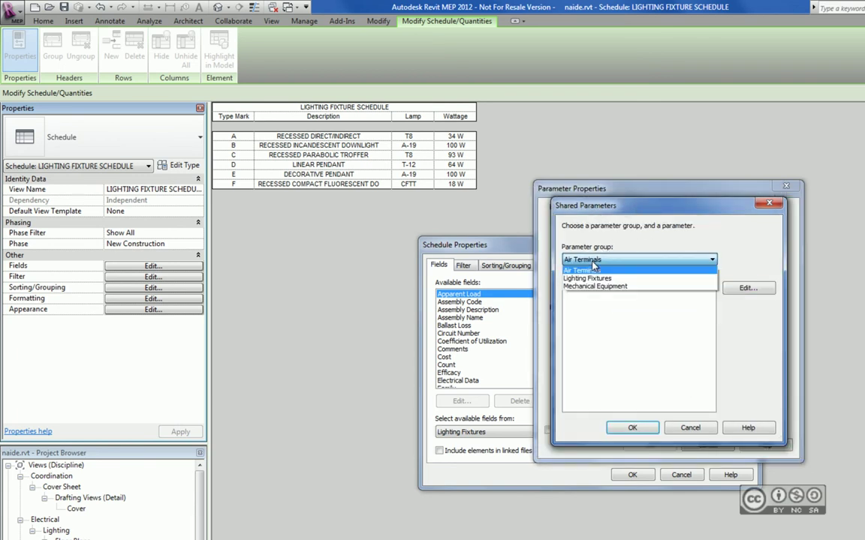
pyautogui.click(609, 277)
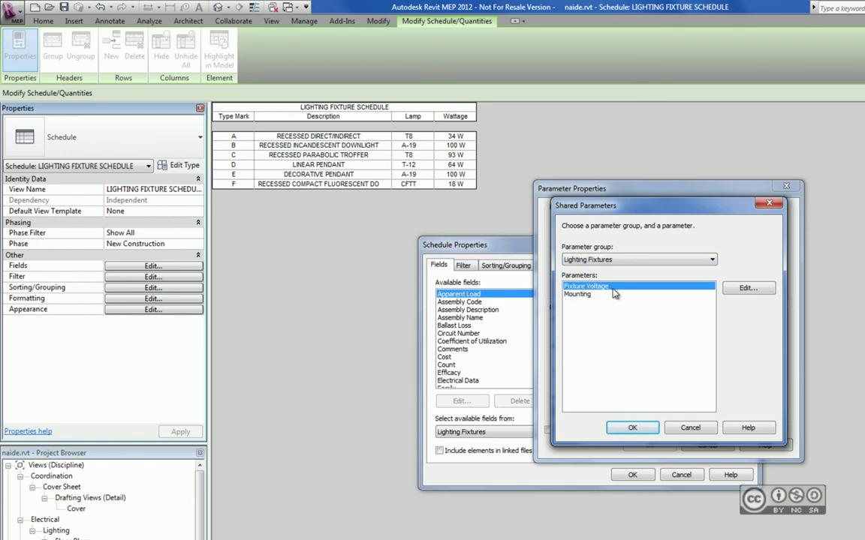
pyautogui.click(632, 428)
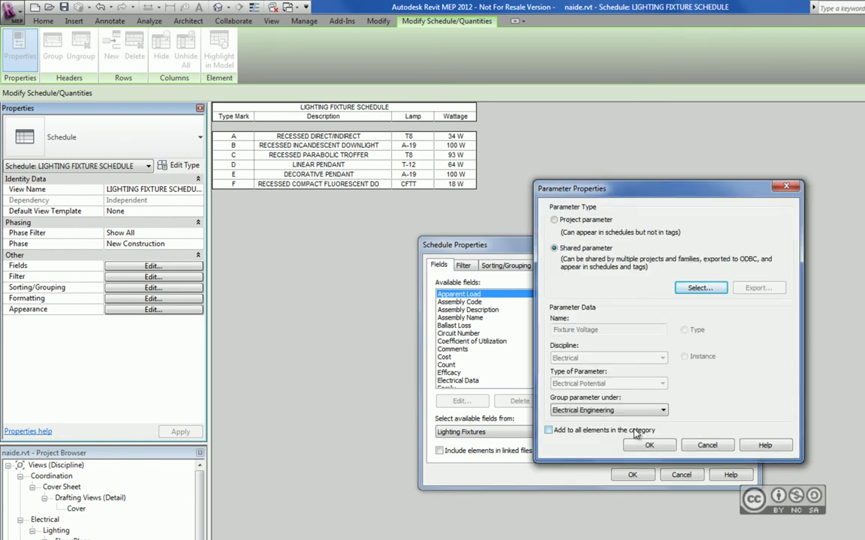
pyautogui.click(548, 430)
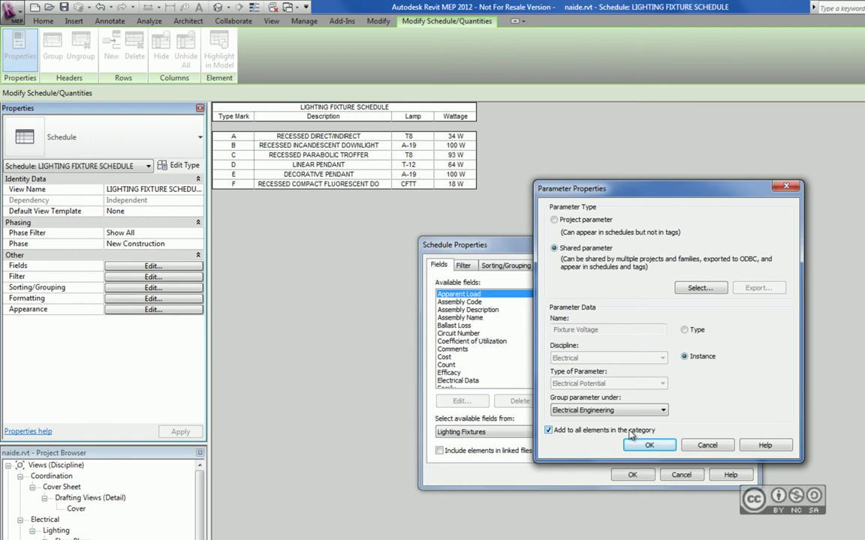
pyautogui.click(687, 331)
pyautogui.click(649, 445)
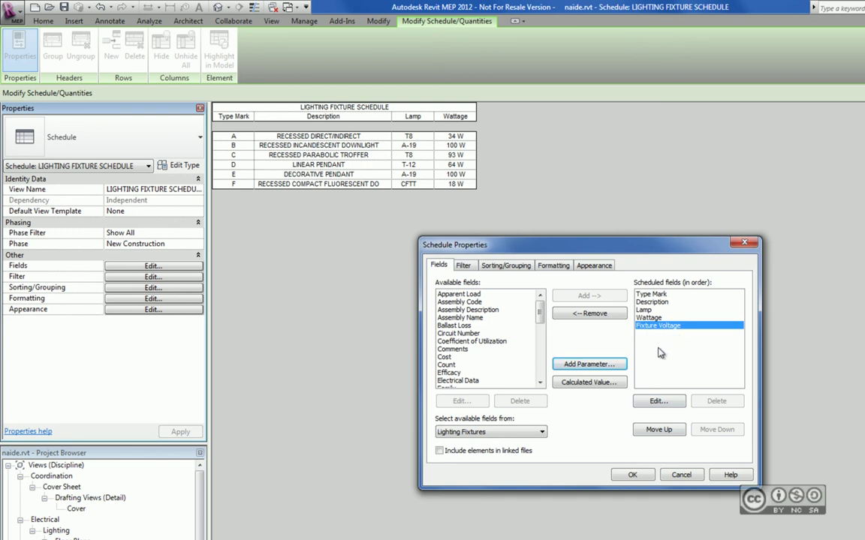
# Step: Confirm the schedule fields so the Fixture Voltage column appears, then bring up Project Parameters
pyautogui.click(630, 477)
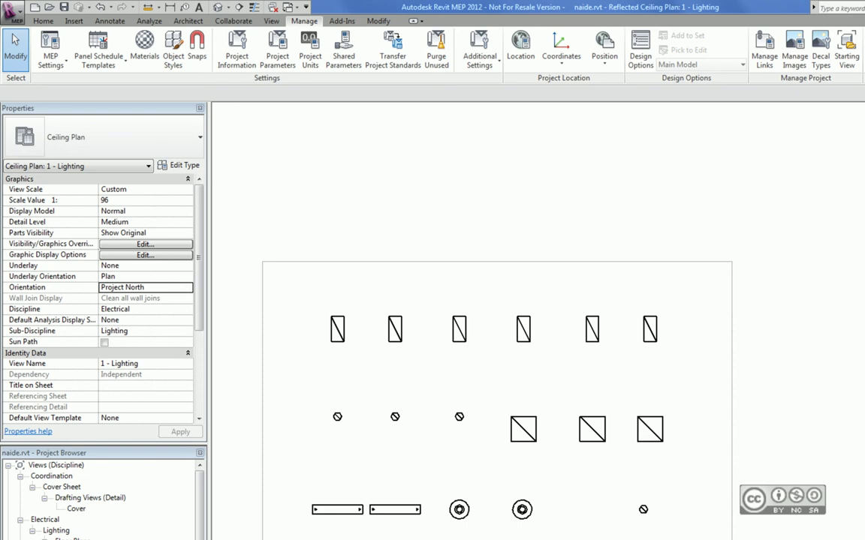
pyautogui.scroll(-1, 101, 500)
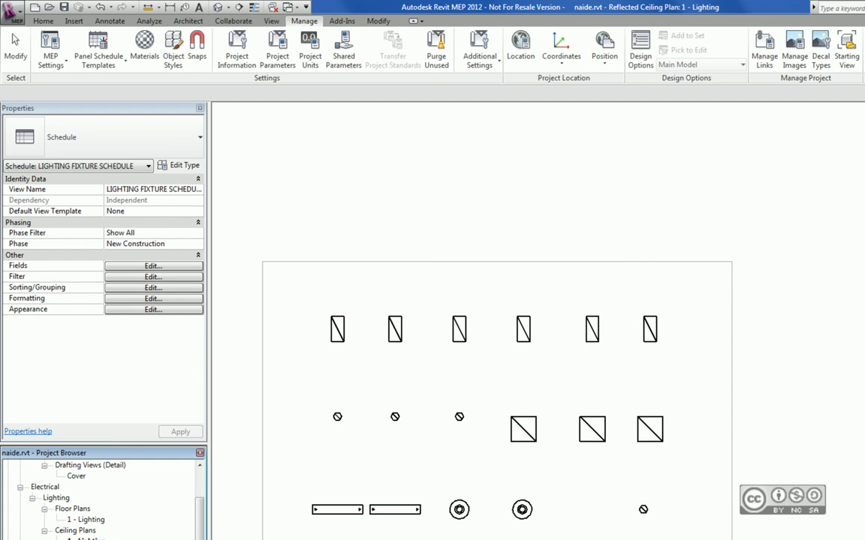
pyautogui.moveTo(202, 517); pyautogui.dragTo(201, 484)
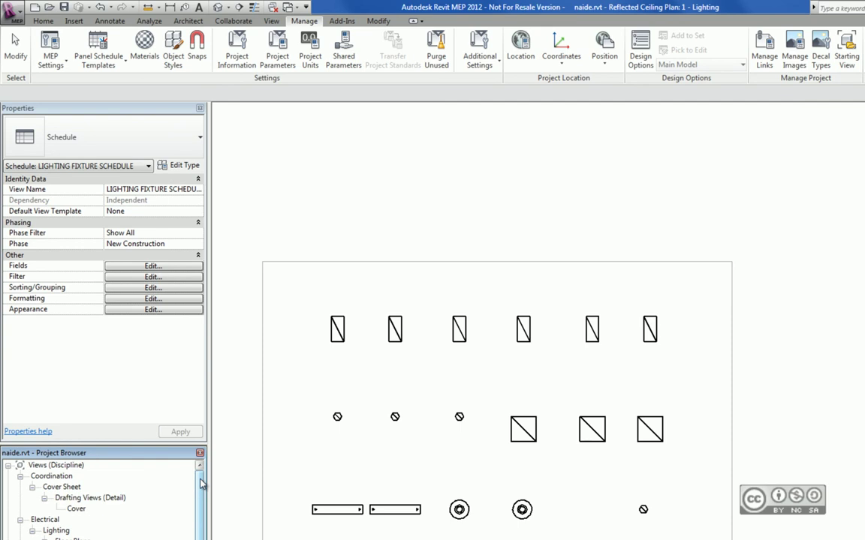
pyautogui.click(277, 52)
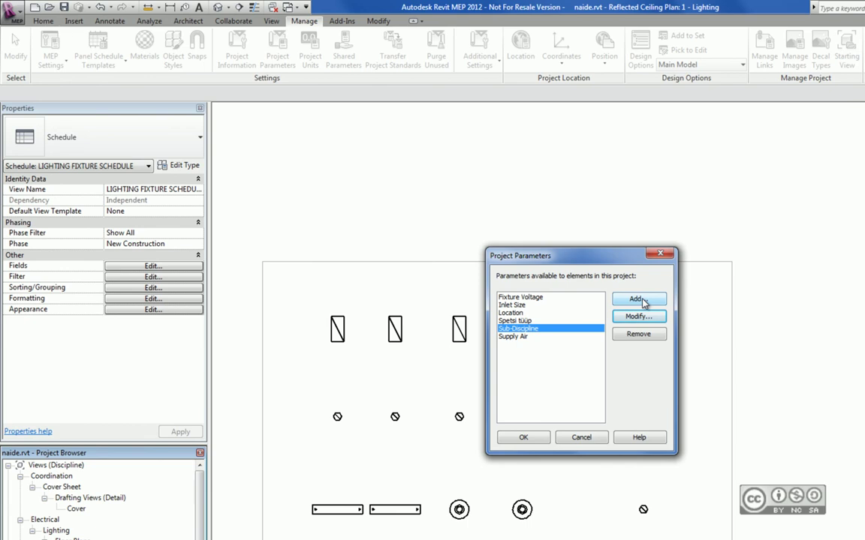
# Step: Try a new project parameter for Project Information and Views, then cancel without adding anything
pyautogui.click(637, 300)
pyautogui.moveTo(770, 259); pyautogui.dragTo(770, 335)
pyautogui.click(660, 293)
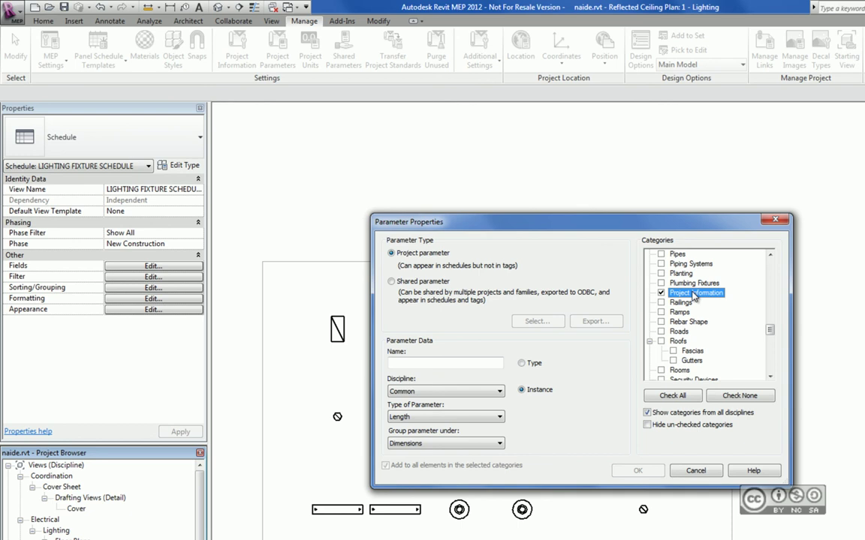
pyautogui.scroll(-1, 693, 296)
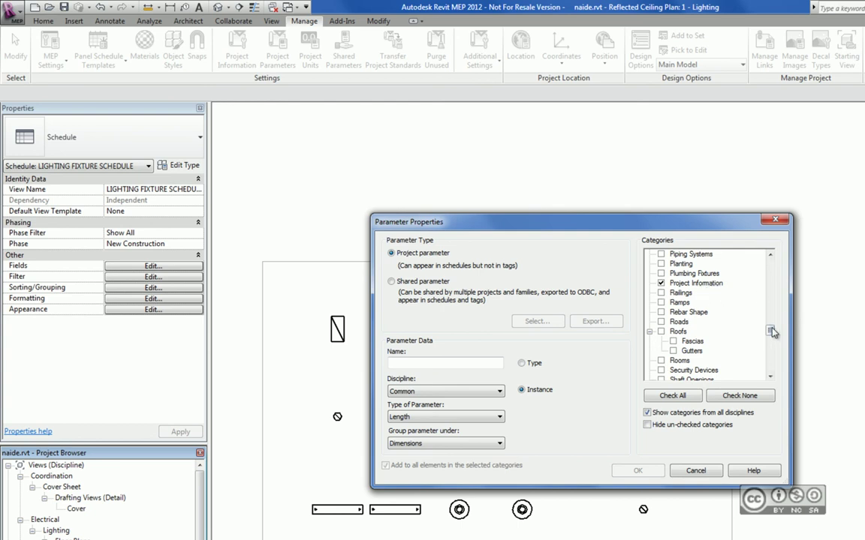
pyautogui.scroll(-3, 743, 321)
pyautogui.scroll(-5, 689, 308)
pyautogui.click(661, 331)
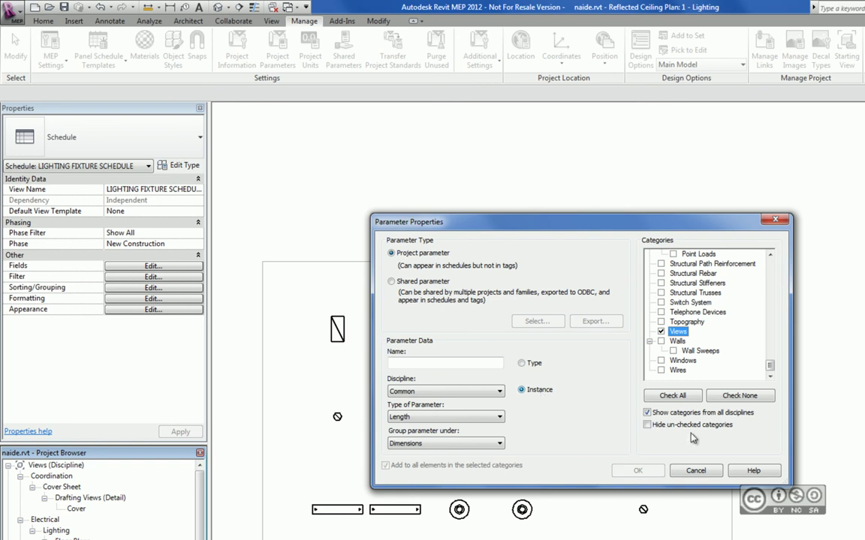
pyautogui.press('Escape')
pyautogui.click(573, 436)
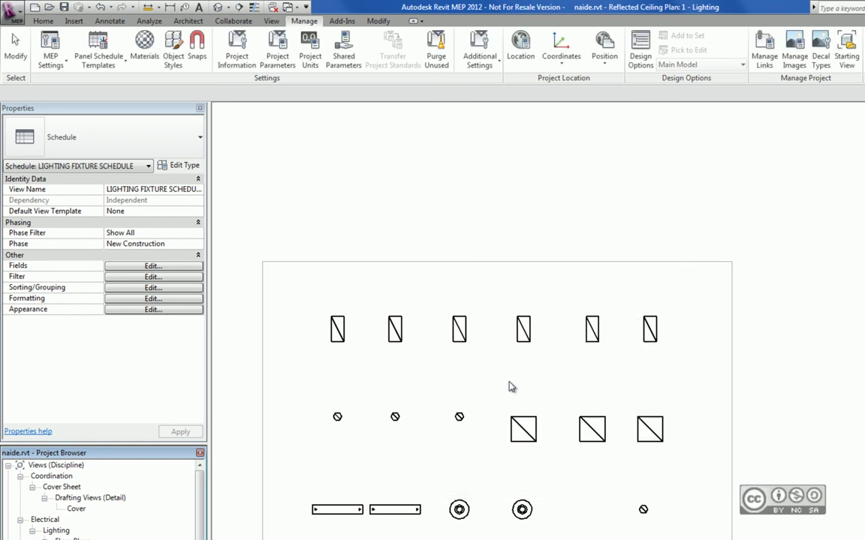